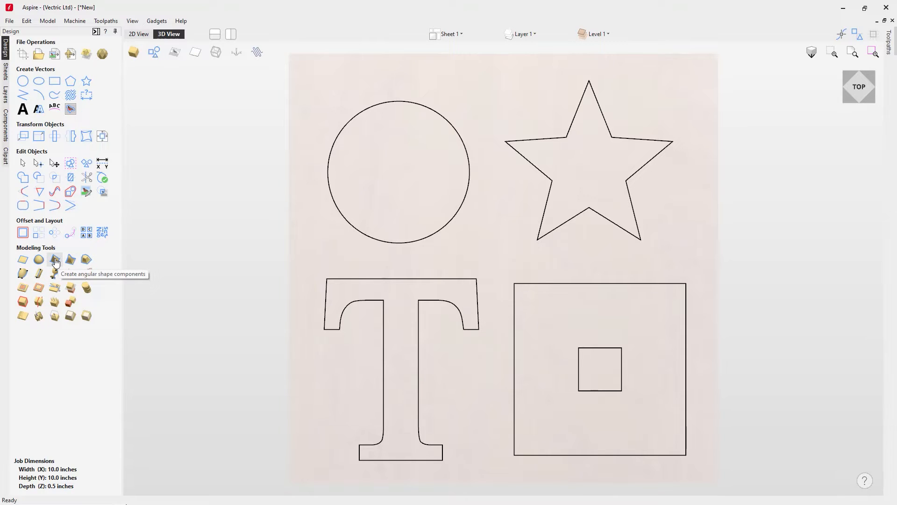
# Step: Start the Create Angled Shape tool, tilt the 3D view, and shape the circle into a cone with a profile angle of about 80°
pyautogui.click(56, 260)
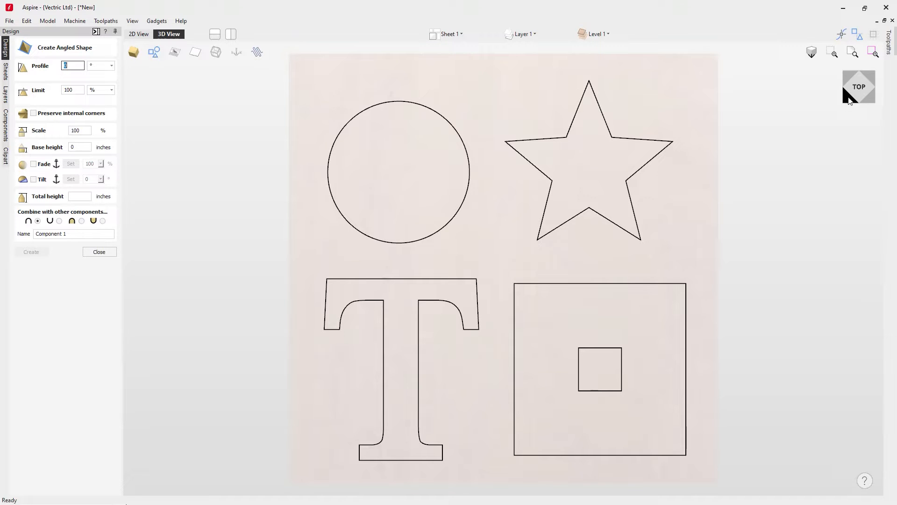
pyautogui.click(848, 97)
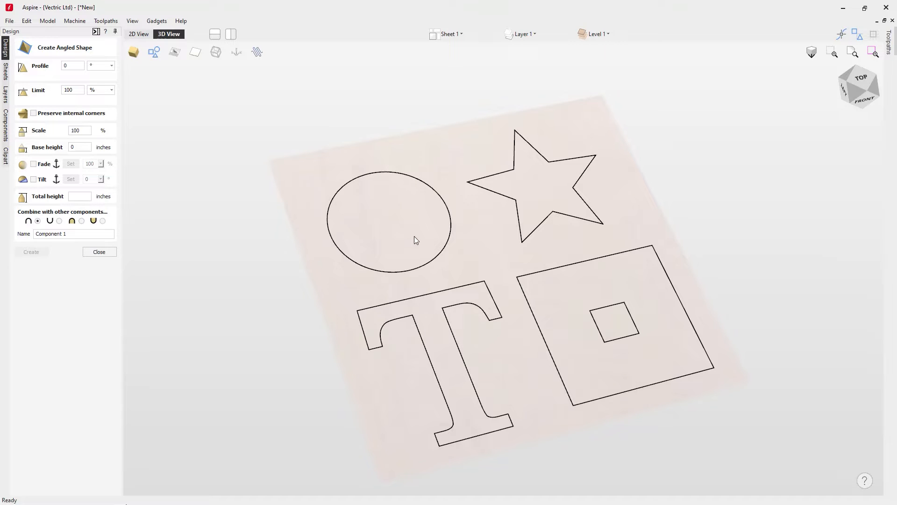
pyautogui.click(452, 222)
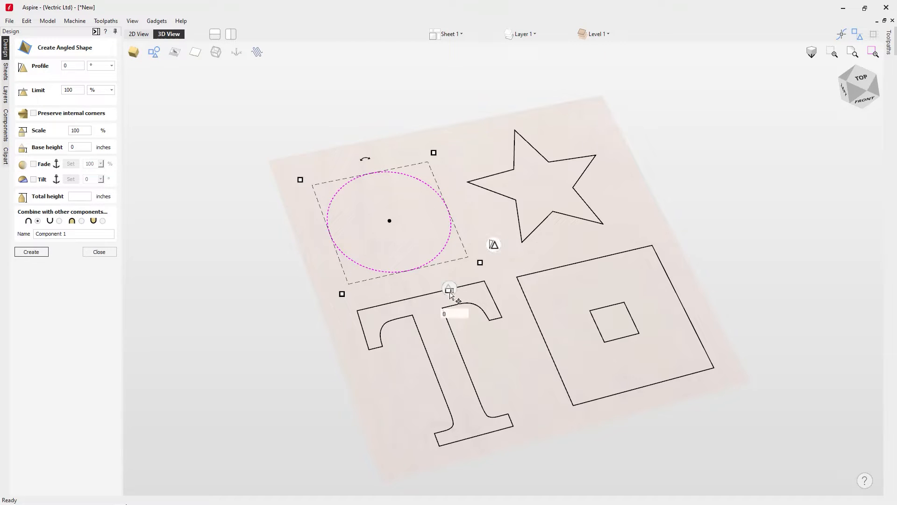
pyautogui.moveTo(444, 294)
pyautogui.moveTo(494, 244)
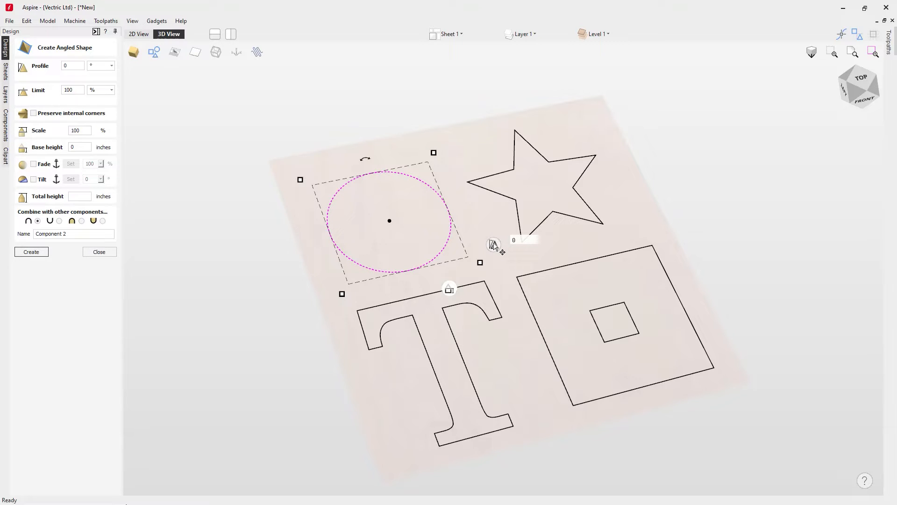
pyautogui.moveTo(494, 244); pyautogui.dragTo(486, 166)
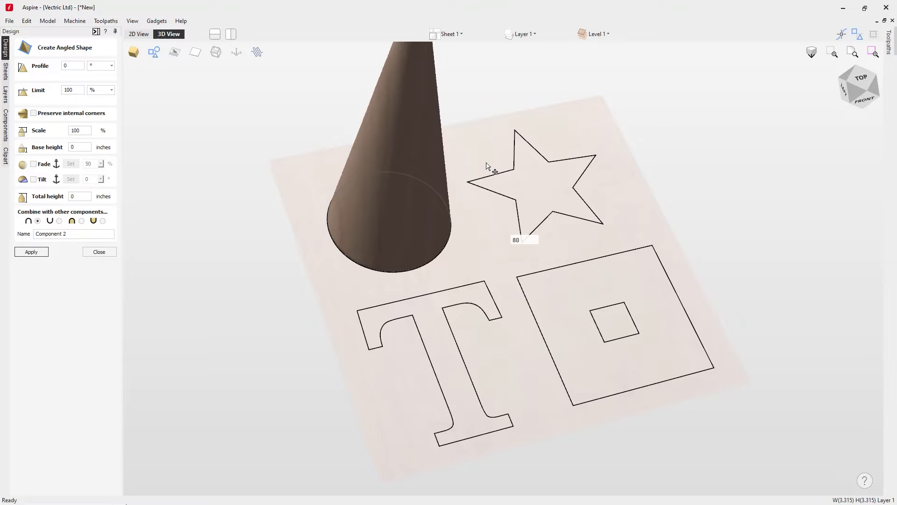
pyautogui.moveTo(486, 166); pyautogui.dragTo(487, 166)
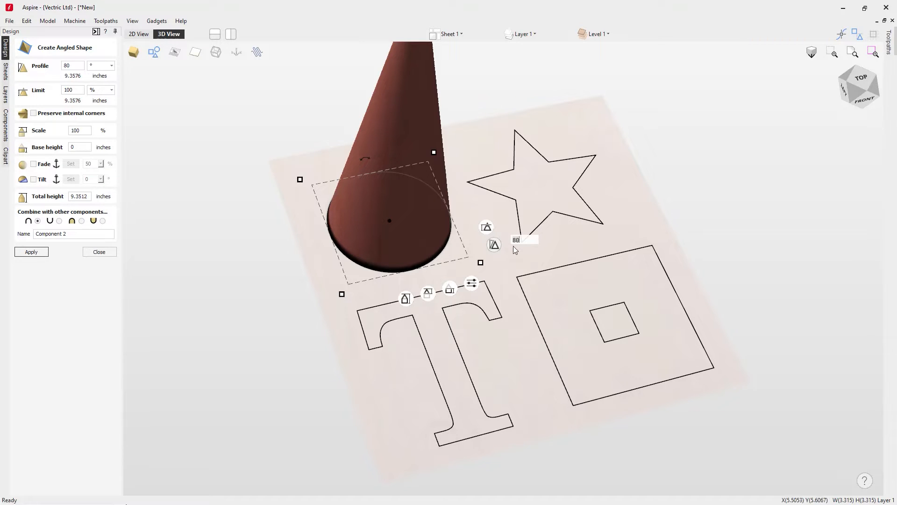
# Step: Set the cone's profile angle to 45° and reduce it to about 42.2°
pyautogui.moveTo(494, 245)
pyautogui.mouseDown()
pyautogui.moveTo(492, 265)
pyautogui.moveTo(492, 244)
pyautogui.moveTo(493, 255)
pyautogui.mouseUp()
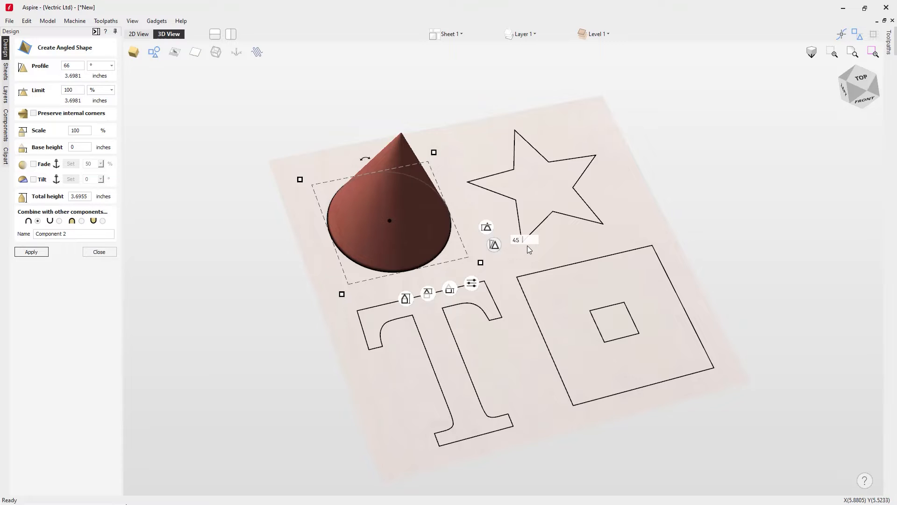
pyautogui.press('Return')
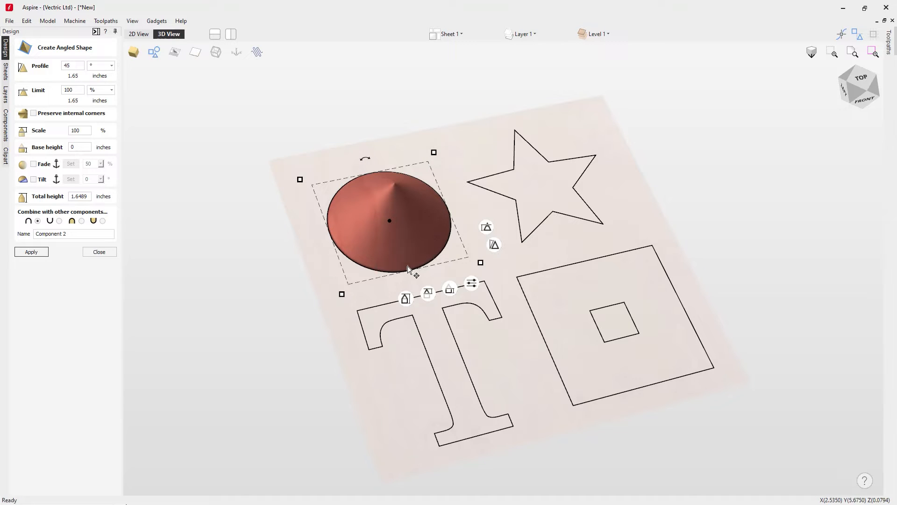
pyautogui.moveTo(494, 245)
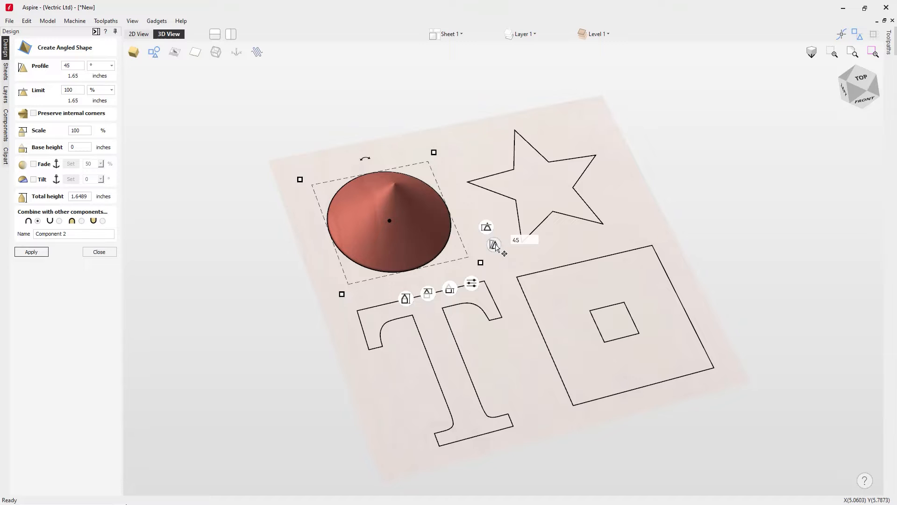
pyautogui.moveTo(497, 246)
pyautogui.mouseDown()
pyautogui.moveTo(499, 315)
pyautogui.moveTo(486, 247)
pyautogui.mouseUp()
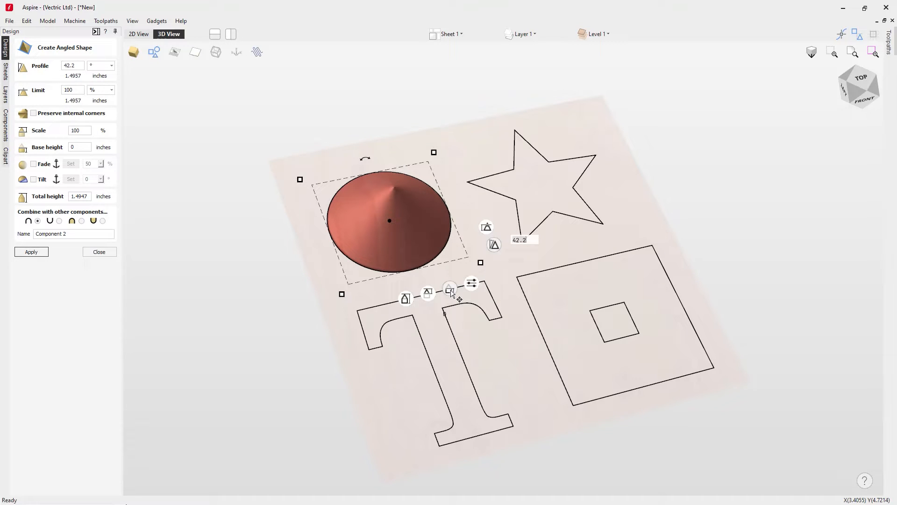
# Step: Try a base height of about 0.49 inches under the cone, reset it to 0, and set it to about 0.2245 inches
pyautogui.moveTo(451, 290)
pyautogui.mouseDown()
pyautogui.moveTo(446, 270)
pyautogui.moveTo(449, 285)
pyautogui.mouseUp()
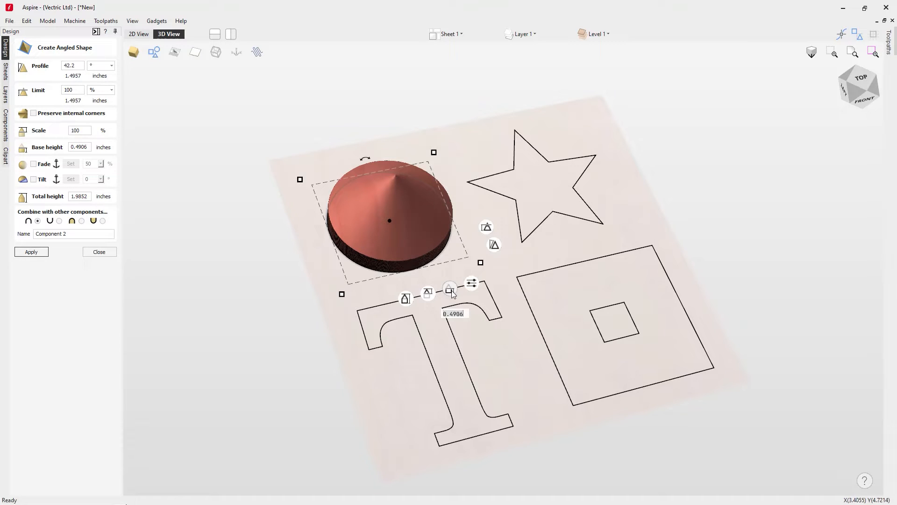
pyautogui.doubleClick(450, 291)
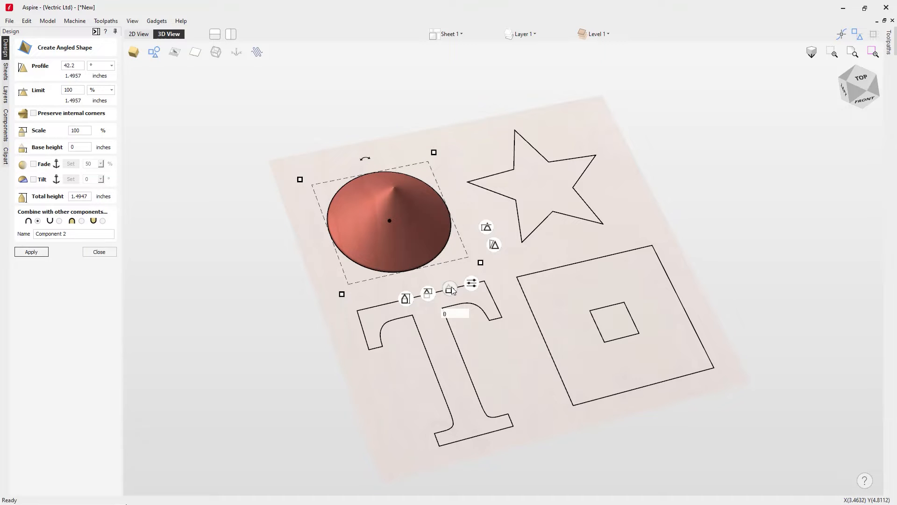
pyautogui.moveTo(451, 290); pyautogui.dragTo(450, 285)
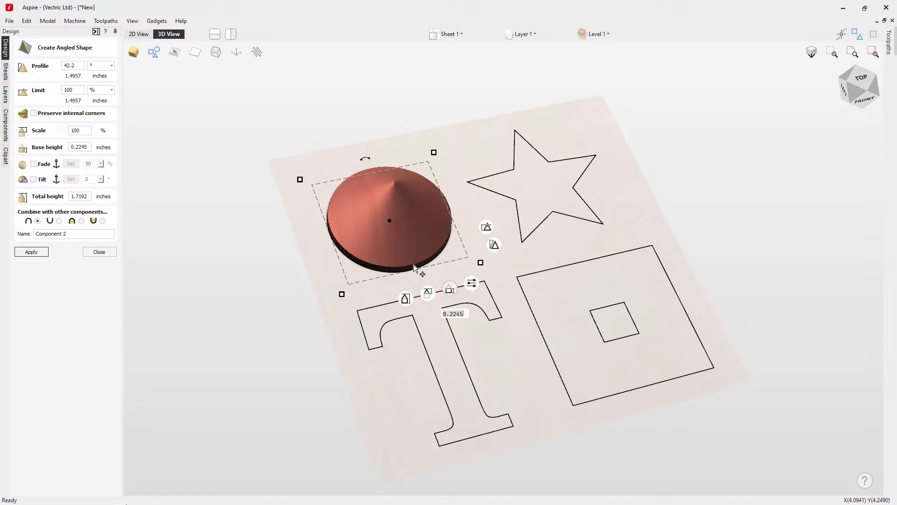
# Step: Name the cone component "Angled Shape", apply its settings, and finish the angled shape creation
pyautogui.moveTo(76, 233); pyautogui.dragTo(37, 234)
pyautogui.write('Angled Shape')
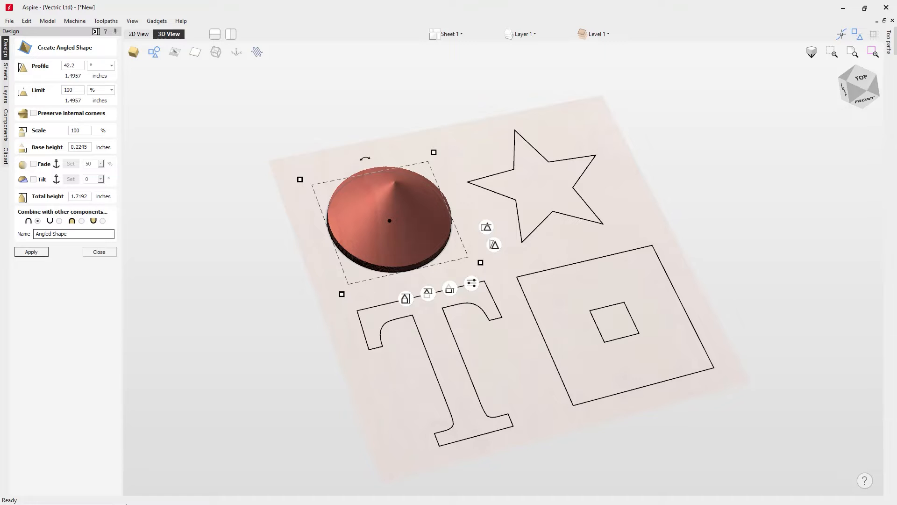
pyautogui.click(31, 252)
pyautogui.click(99, 252)
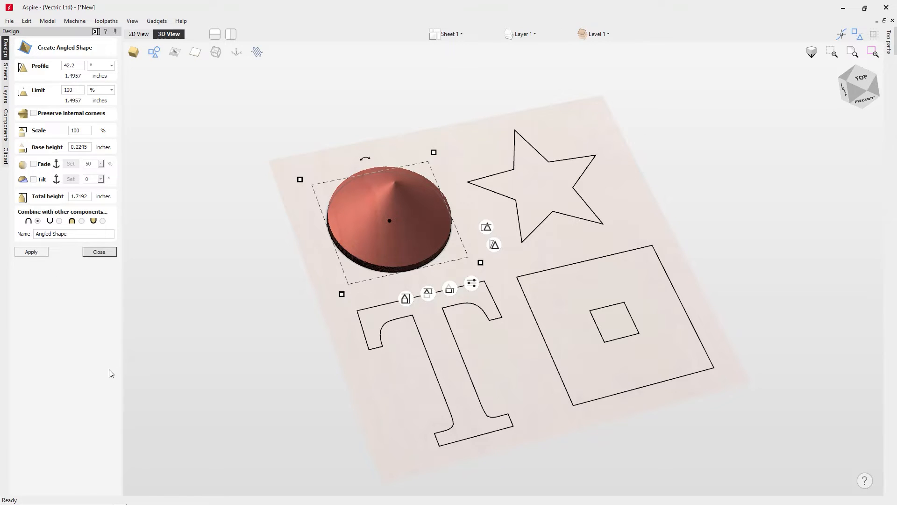
# Step: Look up the Angled Shape component under Level 1 and toggle its visibility off and on
pyautogui.click(597, 36)
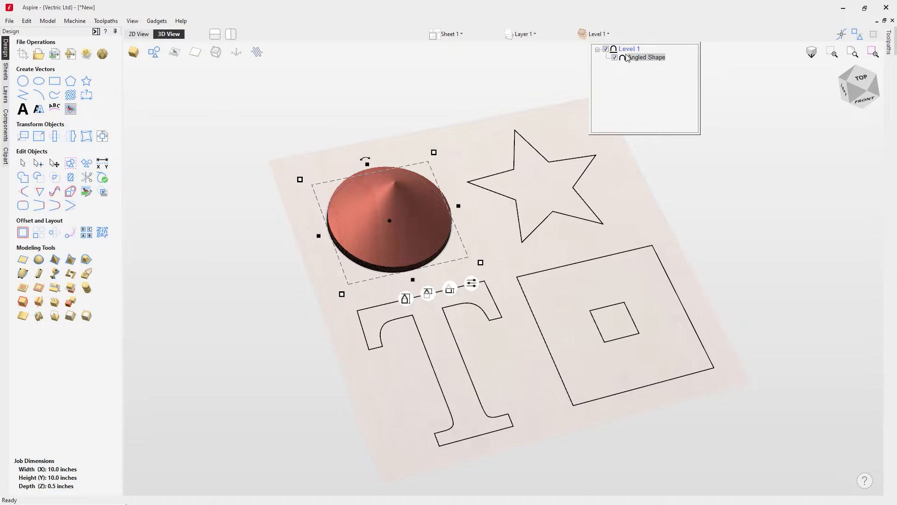
pyautogui.click(6, 125)
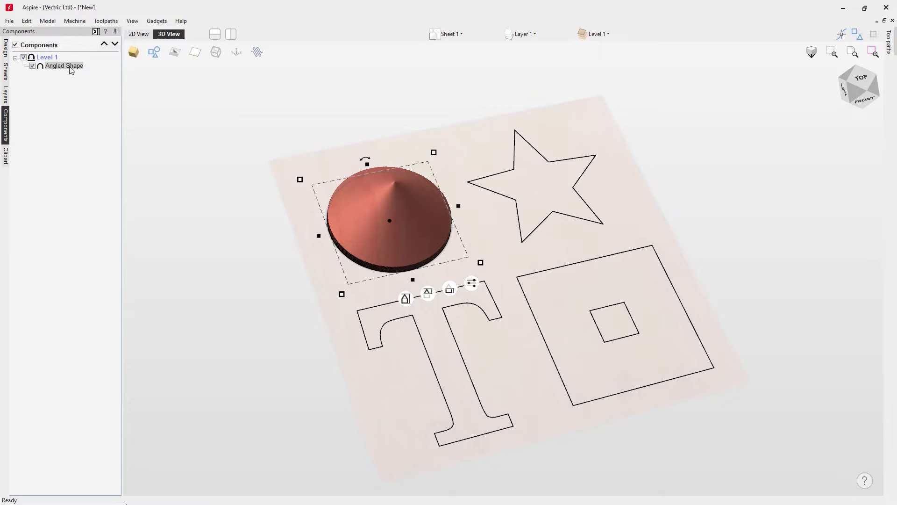
pyautogui.click(33, 67)
pyautogui.click(33, 66)
pyautogui.click(5, 52)
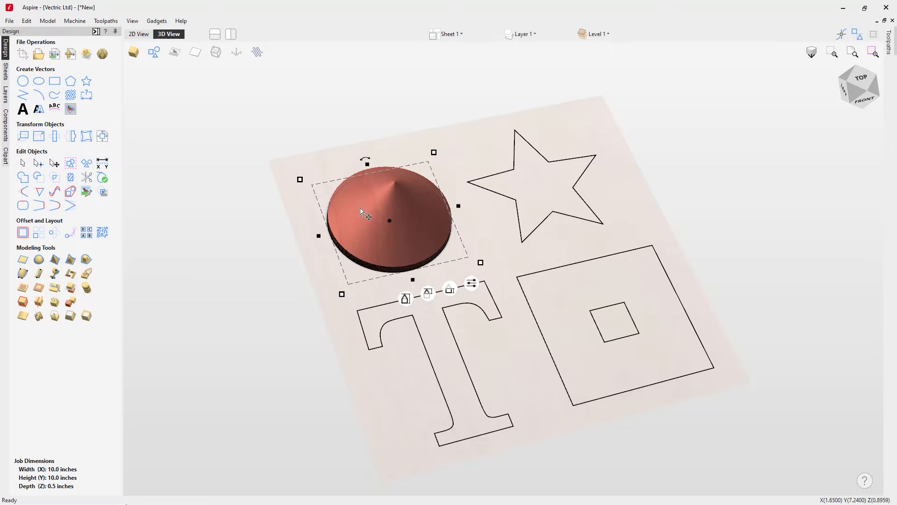
# Step: Move the cone component over the T outline, reopen it for editing, and set its profile angle to about 55.5°
pyautogui.moveTo(398, 213); pyautogui.dragTo(443, 371)
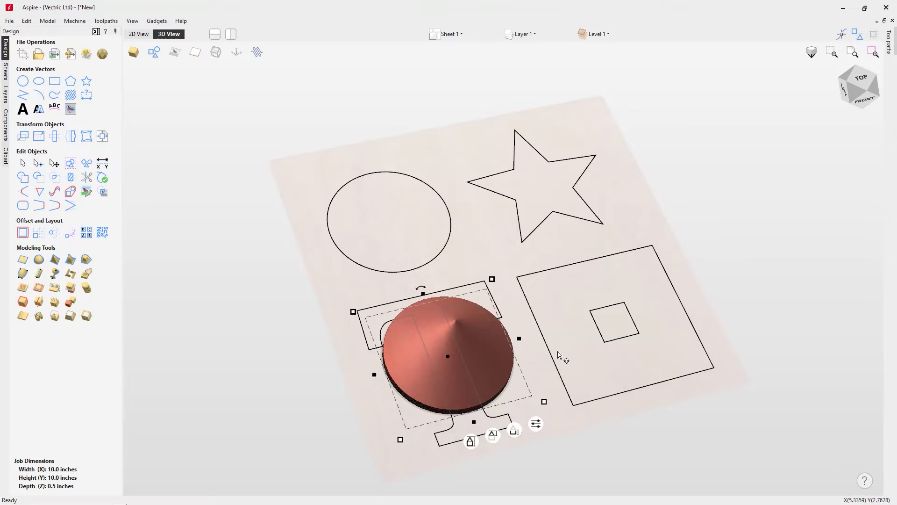
pyautogui.doubleClick(473, 363)
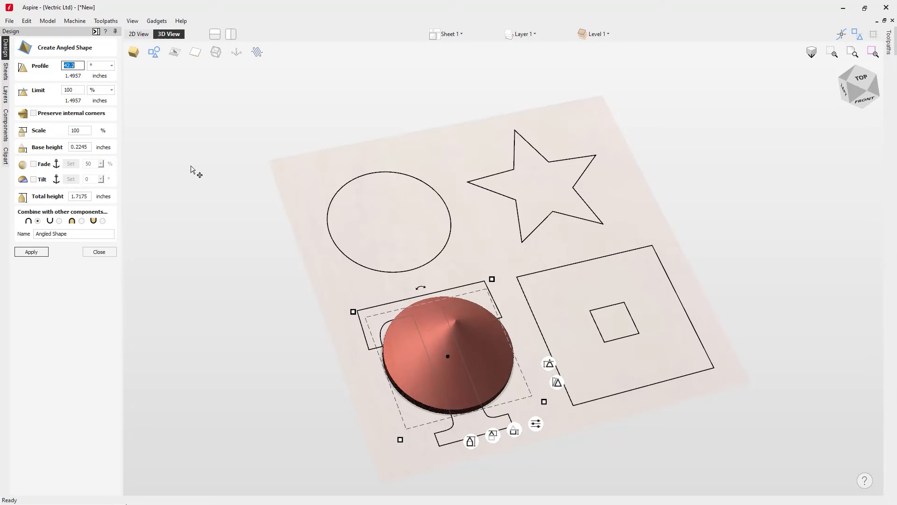
pyautogui.moveTo(557, 370)
pyautogui.moveTo(557, 382)
pyautogui.mouseDown()
pyautogui.moveTo(557, 357)
pyautogui.moveTo(553, 372)
pyautogui.mouseUp()
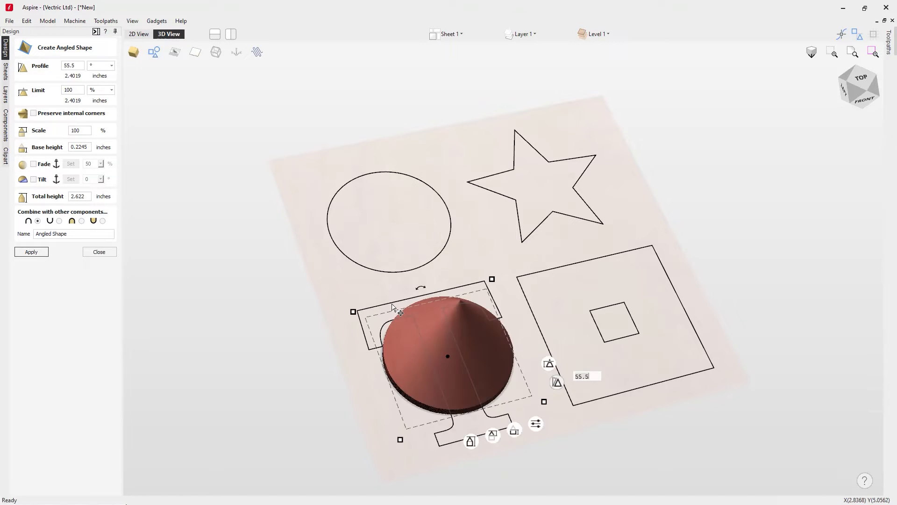
# Step: Delete the cone component and shape the circle into a new cone with a profile angle of about 57.2°
pyautogui.press('Delete')
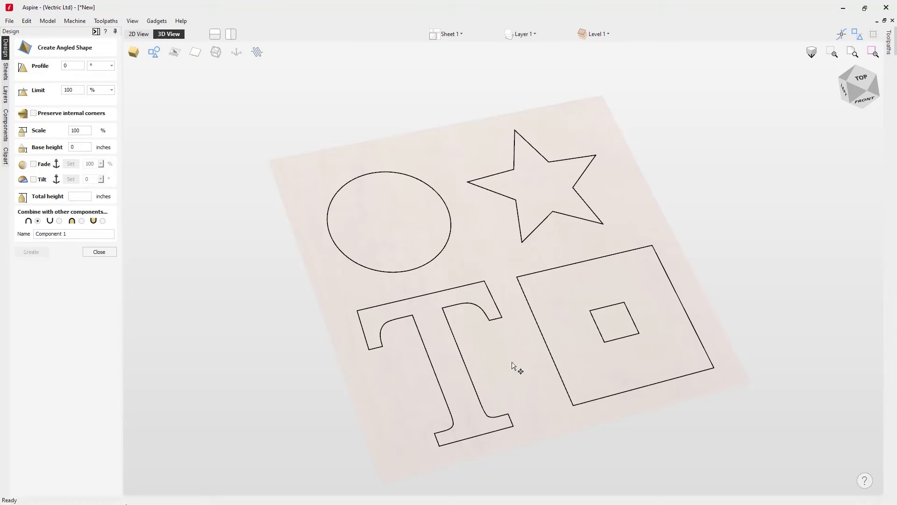
pyautogui.click(440, 198)
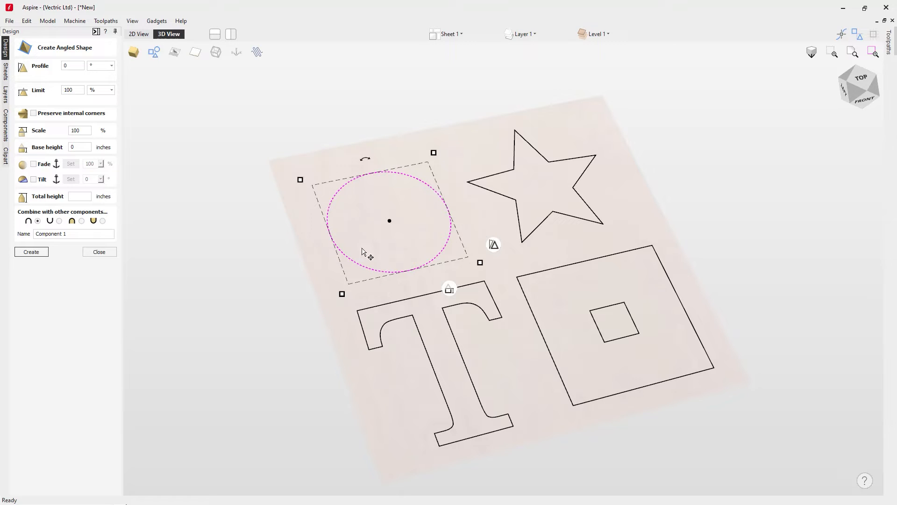
pyautogui.moveTo(494, 244)
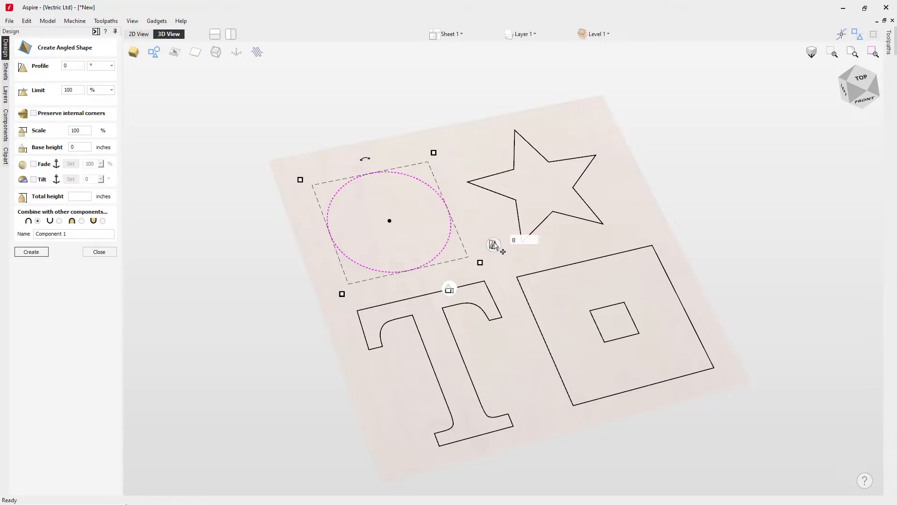
pyautogui.moveTo(494, 244); pyautogui.dragTo(490, 194)
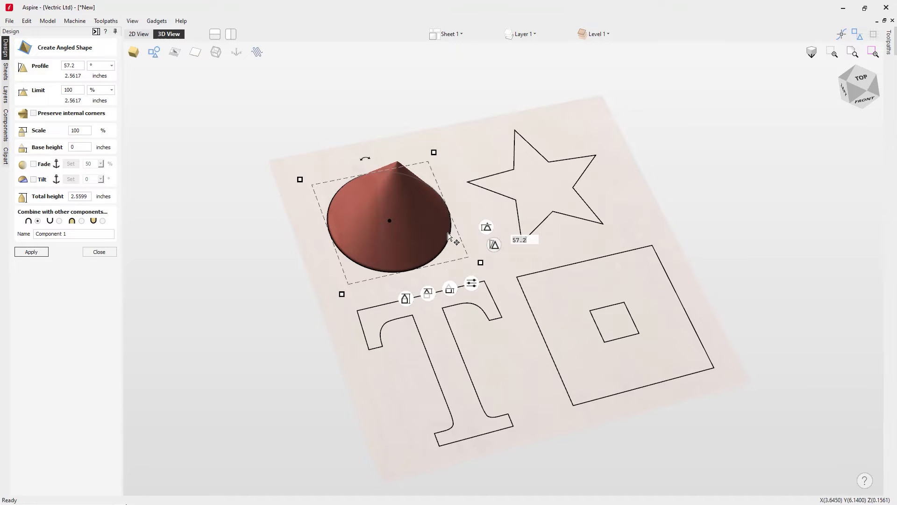
# Step: Flatten the new cone with a height limit of about 14.1% and raise its base height to about 0.1816 inches
pyautogui.moveTo(486, 227)
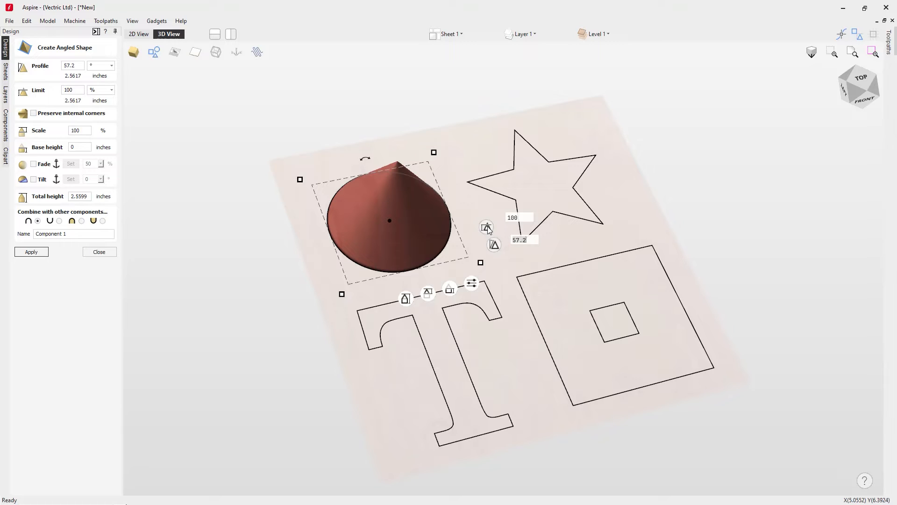
pyautogui.moveTo(487, 229); pyautogui.dragTo(491, 278)
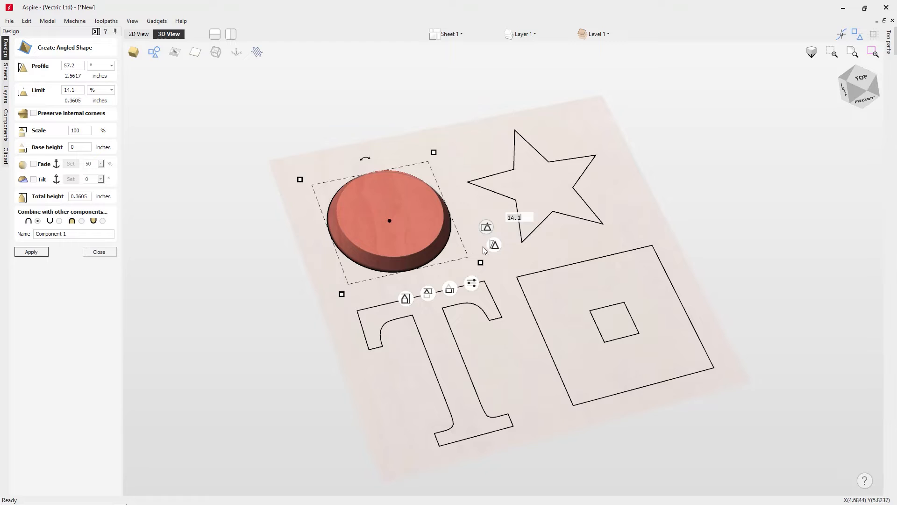
pyautogui.moveTo(450, 290)
pyautogui.moveTo(449, 291); pyautogui.dragTo(431, 297)
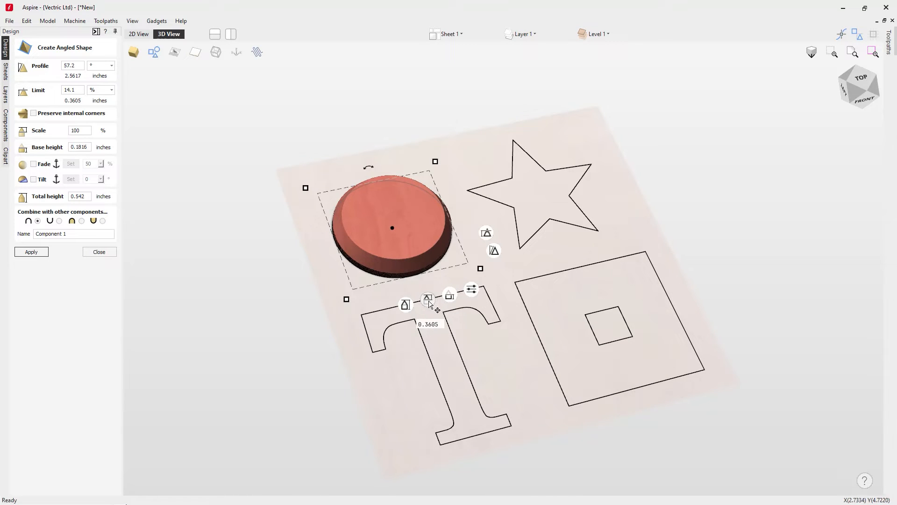
# Step: Scale the angled part of the circular component to about 216.58% and restore the scale to 100%
pyautogui.moveTo(428, 300)
pyautogui.mouseDown()
pyautogui.moveTo(428, 265)
pyautogui.moveTo(429, 302)
pyautogui.mouseUp()
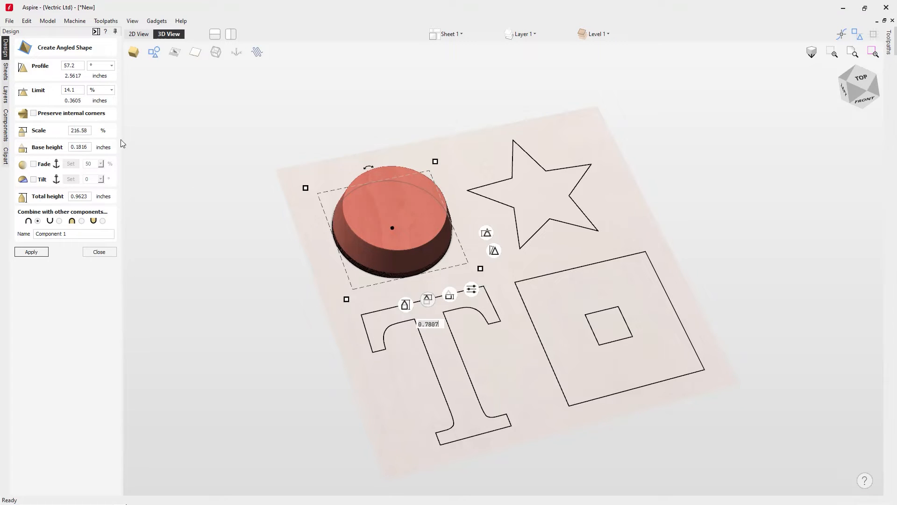
pyautogui.moveTo(89, 130); pyautogui.dragTo(57, 132)
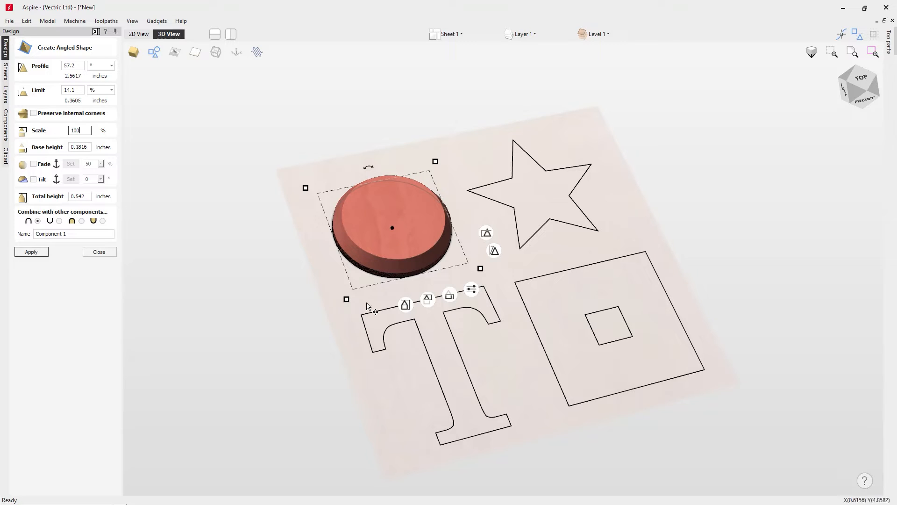
pyautogui.click(379, 485)
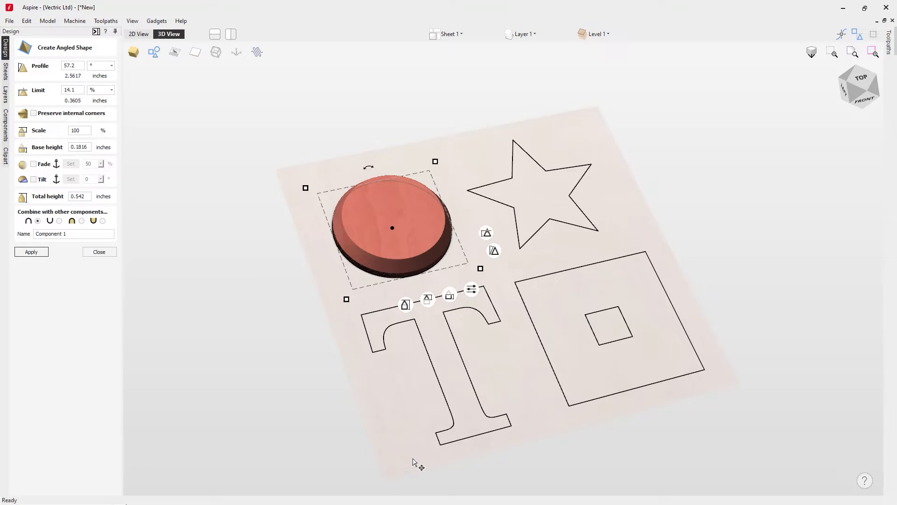
# Step: Reduce the circular component's total height to about 0.3515 inches
pyautogui.moveTo(408, 304)
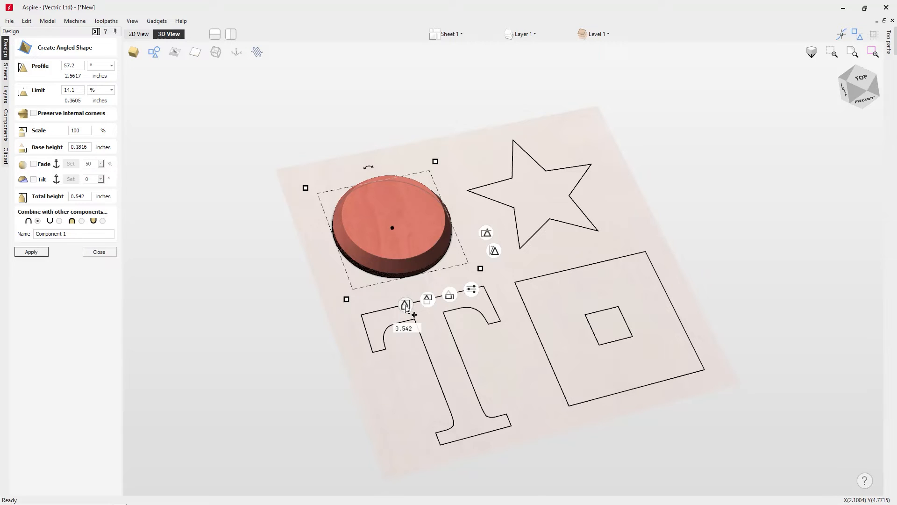
pyautogui.click(407, 312)
pyautogui.moveTo(406, 309); pyautogui.dragTo(401, 308)
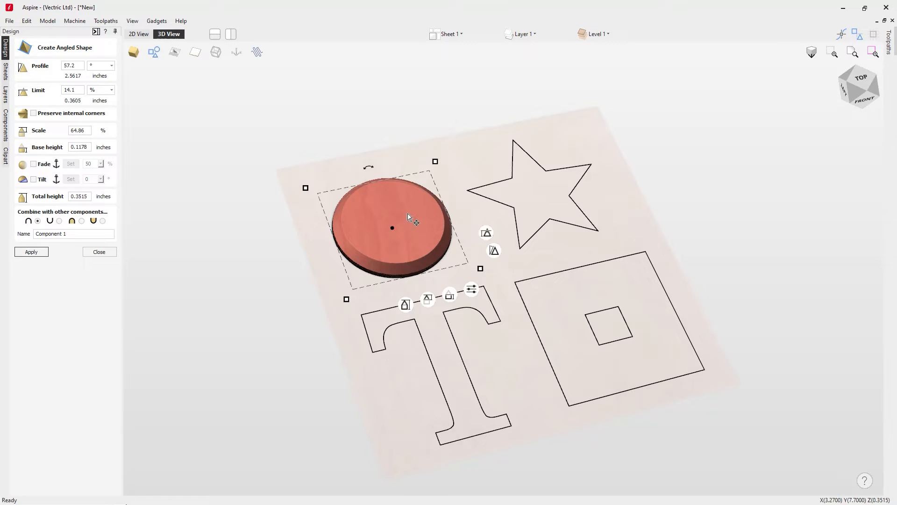
# Step: Edit the circle's nodes and pull its upper arc inward to reshape the component into a crescent
pyautogui.press('n')
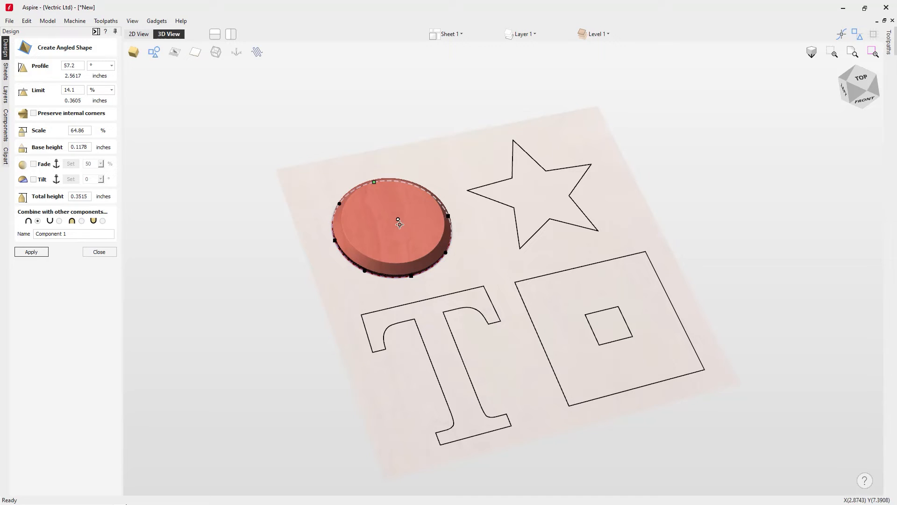
pyautogui.moveTo(397, 232); pyautogui.dragTo(397, 231)
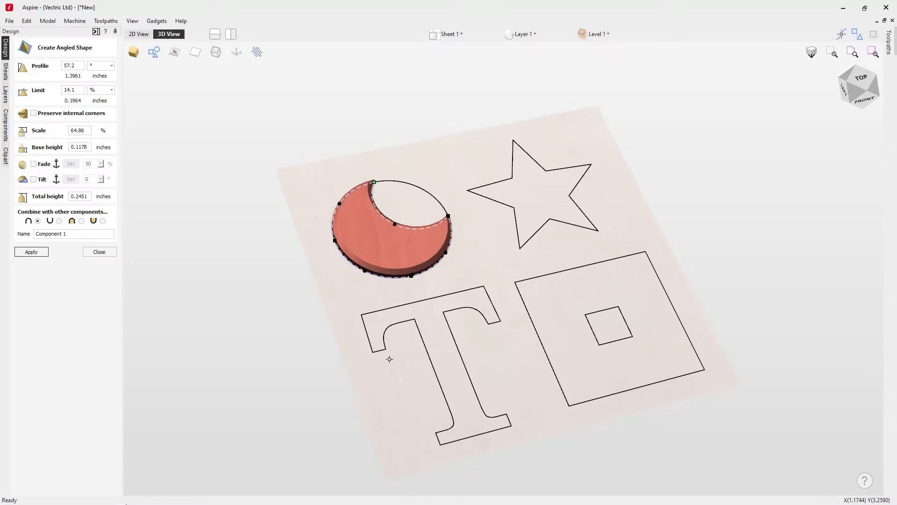
# Step: Steepen the crescent component's profile to about 61.4° and raise its height limit to about 33%
pyautogui.moveTo(469, 256); pyautogui.dragTo(352, 253)
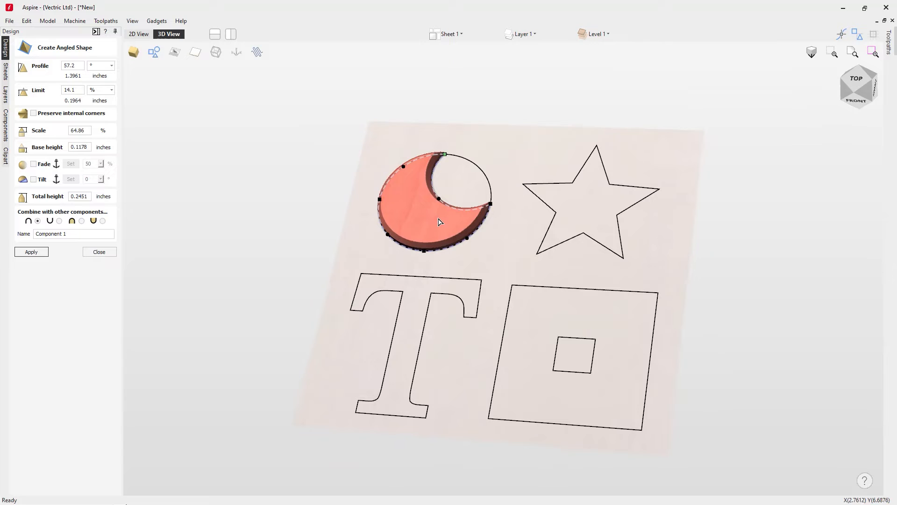
pyautogui.press('Return')
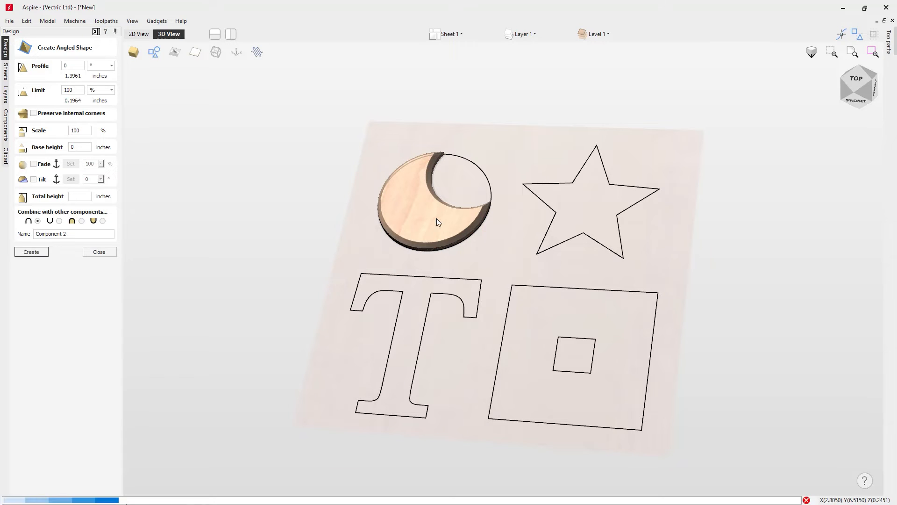
pyautogui.click(437, 218)
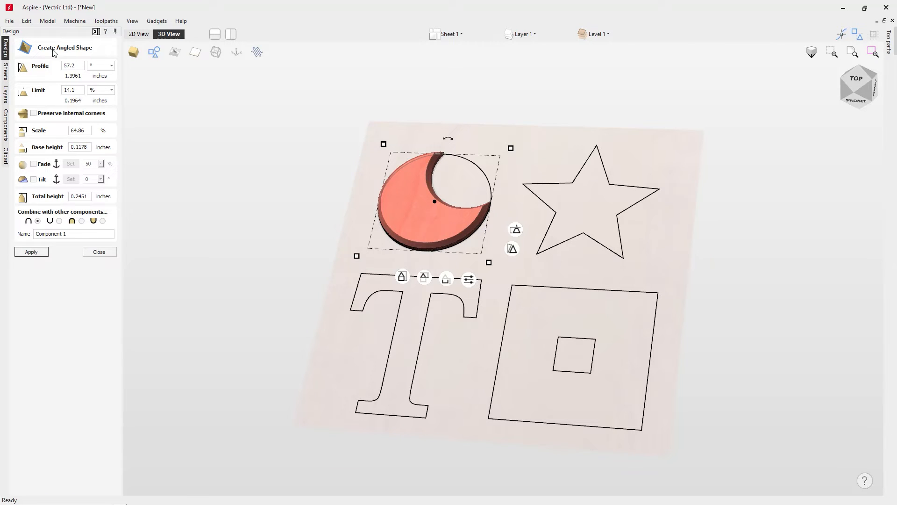
pyautogui.moveTo(514, 250)
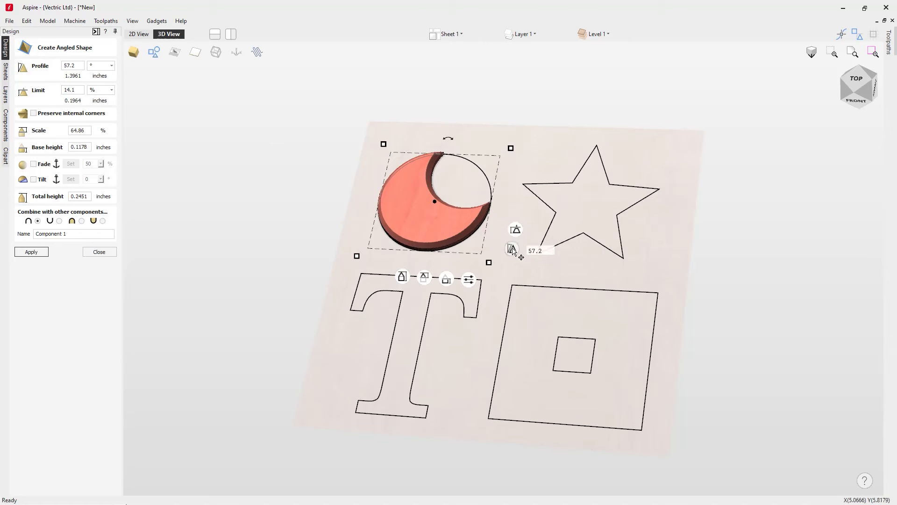
pyautogui.moveTo(513, 251)
pyautogui.mouseDown()
pyautogui.moveTo(524, 233)
pyautogui.moveTo(513, 228)
pyautogui.mouseUp()
pyautogui.moveTo(517, 227)
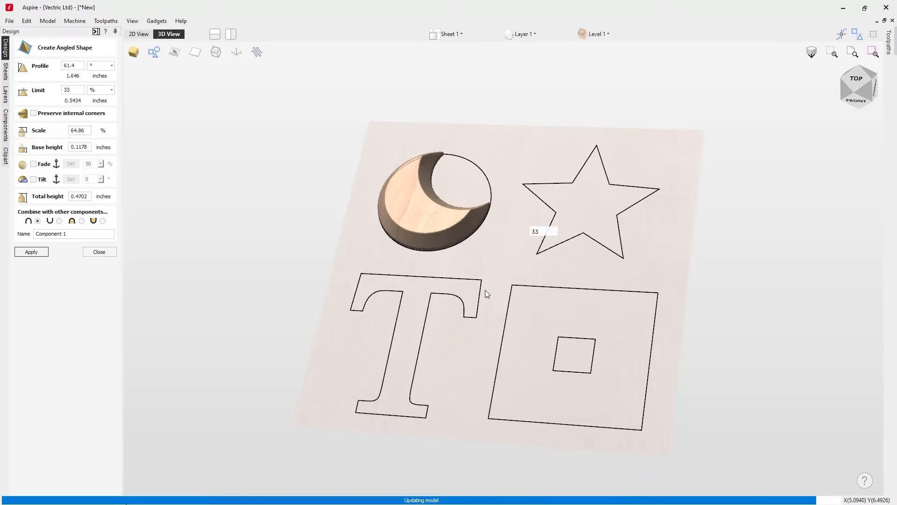
pyautogui.click(104, 253)
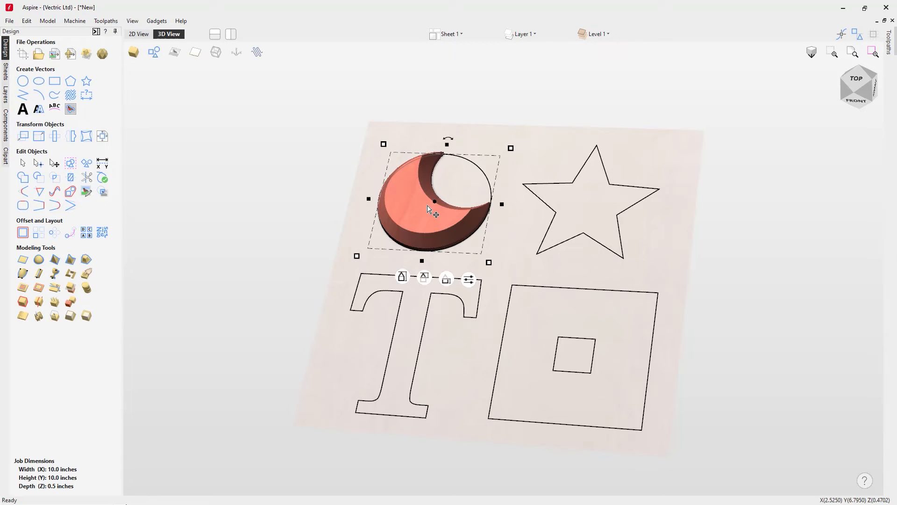
# Step: Copy the crescent component over the letter T and edit the copy's nodes to pull its inner arc further inward
pyautogui.keyDown('ctrl'); pyautogui.moveTo(430, 226); pyautogui.dragTo(407, 360); pyautogui.keyUp('ctrl')
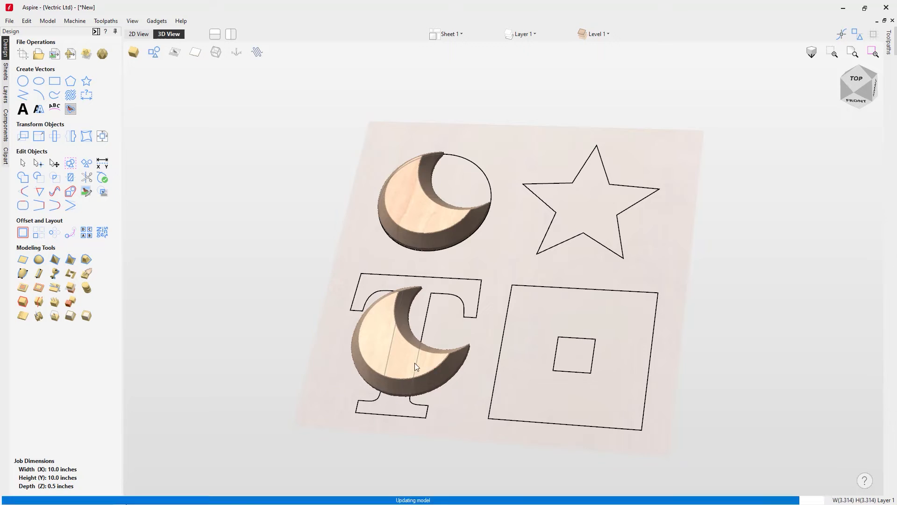
pyautogui.click(415, 364)
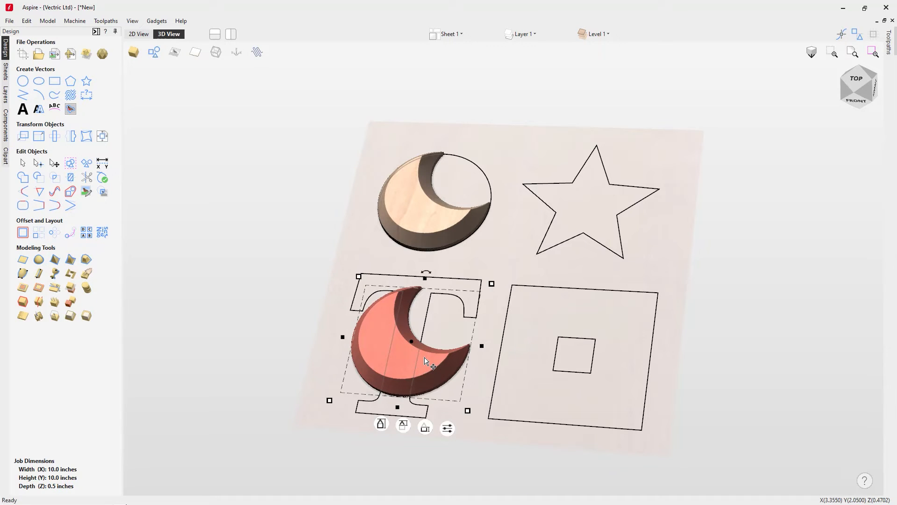
pyautogui.doubleClick(430, 364)
pyautogui.moveTo(415, 339); pyautogui.dragTo(399, 350)
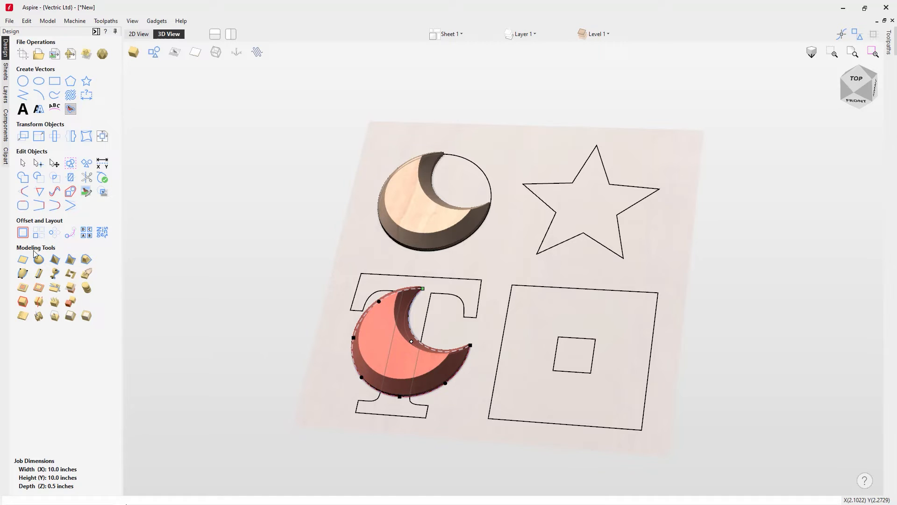
pyautogui.click(412, 342)
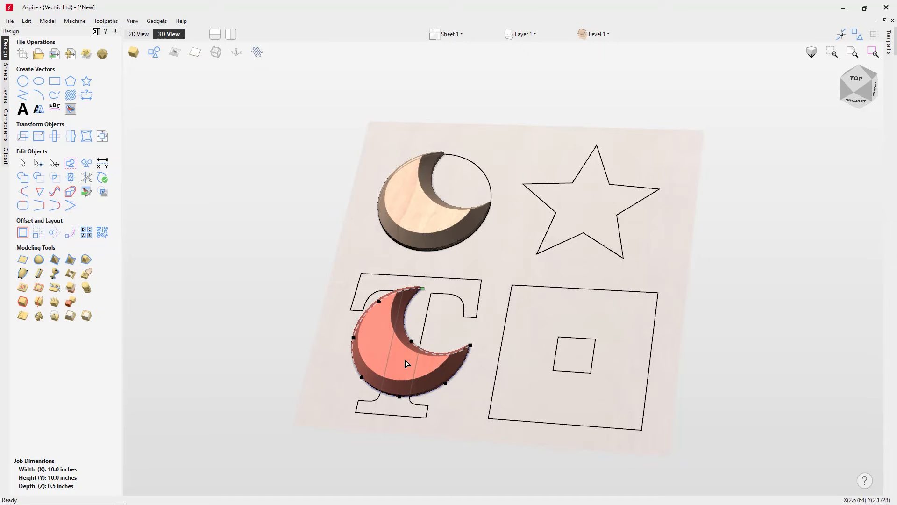
pyautogui.press('Escape')
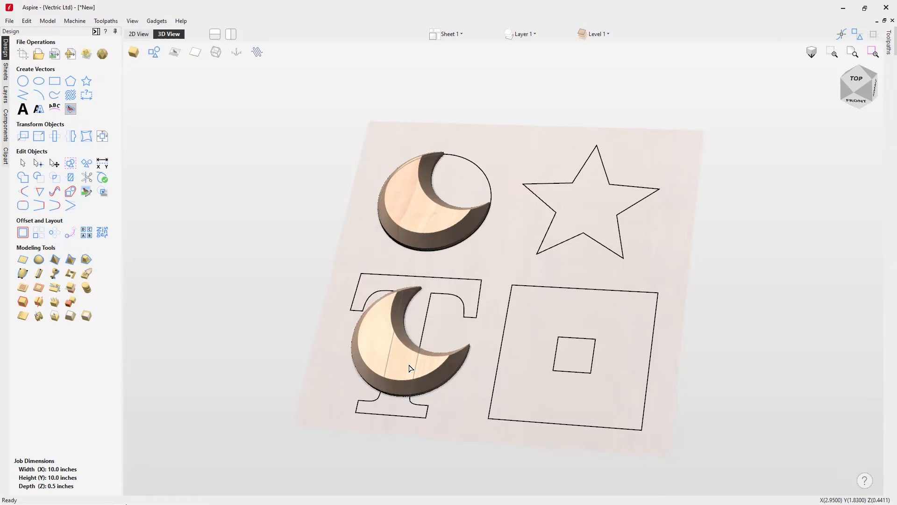
# Step: Edit the copied crescent as an angled shape and lower its height limit to about 22%
pyautogui.click(411, 359)
pyautogui.doubleClick(416, 385)
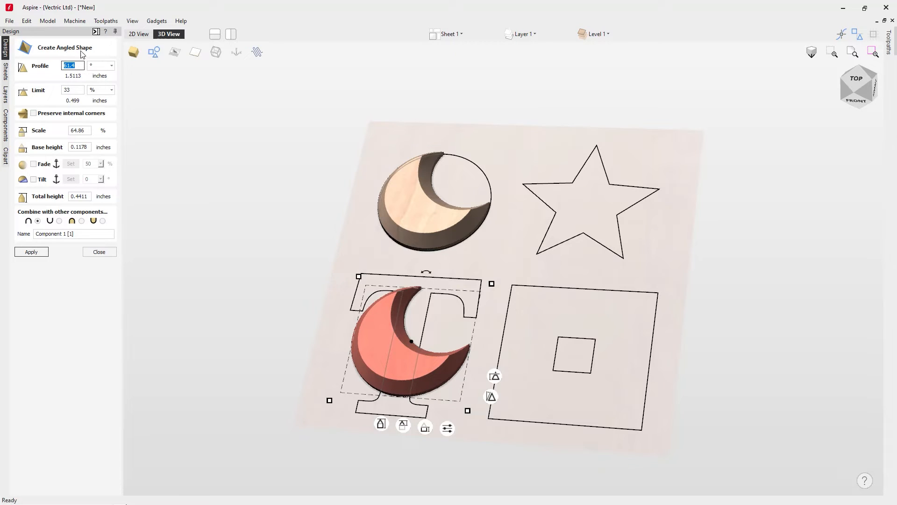
pyautogui.click(492, 372)
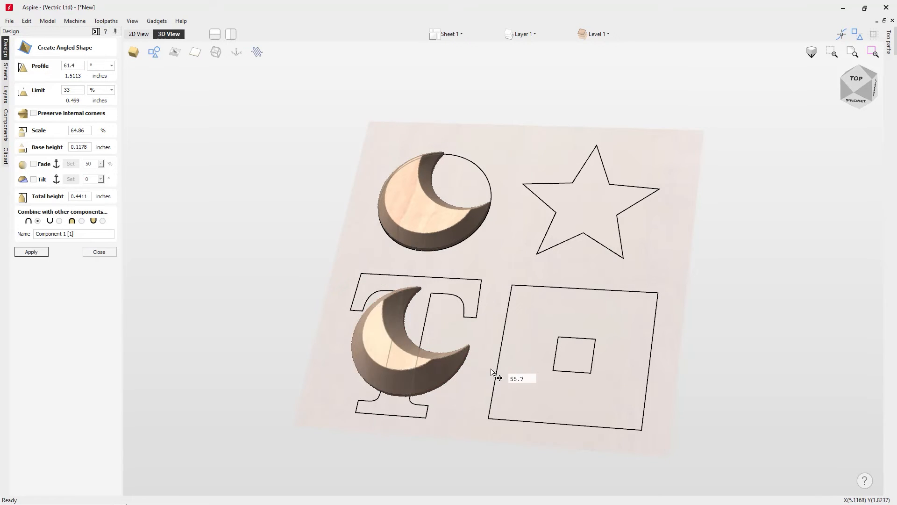
pyautogui.moveTo(491, 368); pyautogui.dragTo(496, 381)
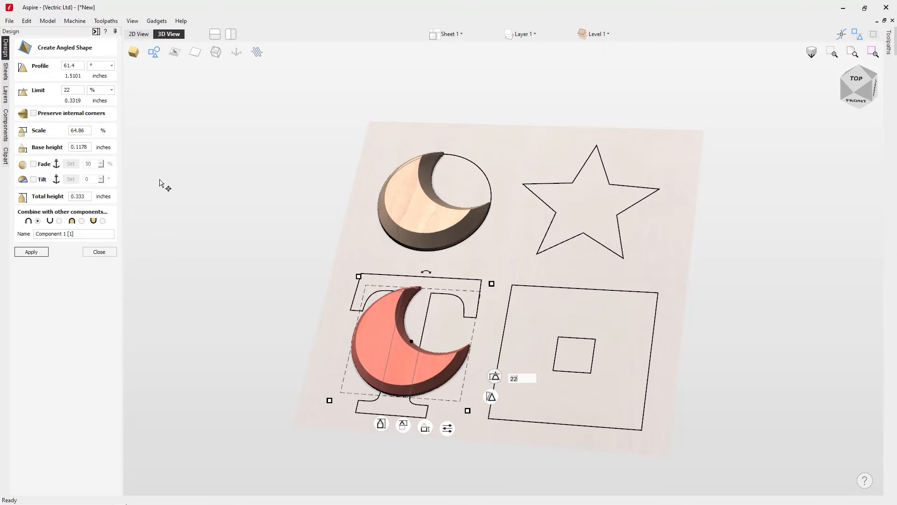
pyautogui.click(99, 251)
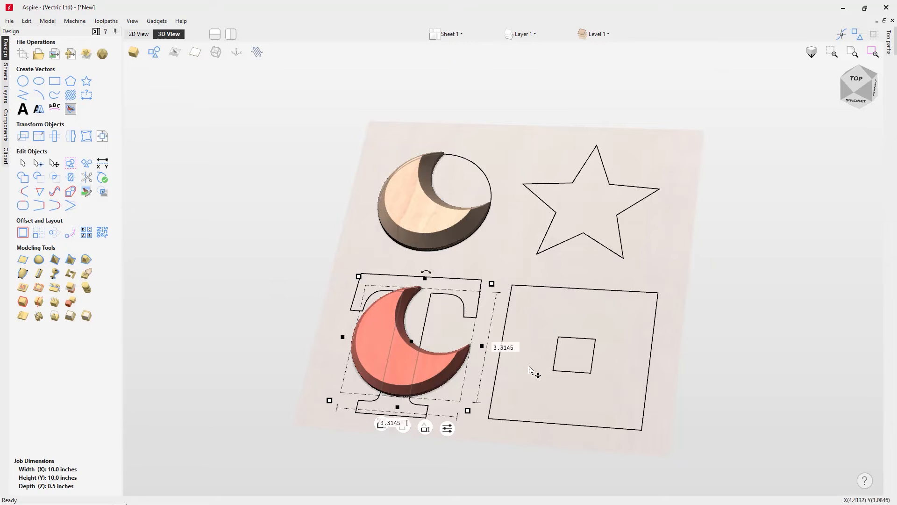
# Step: Stretch the copied crescent horizontally to about 7.01 inches wide and open its component properties
pyautogui.moveTo(482, 345)
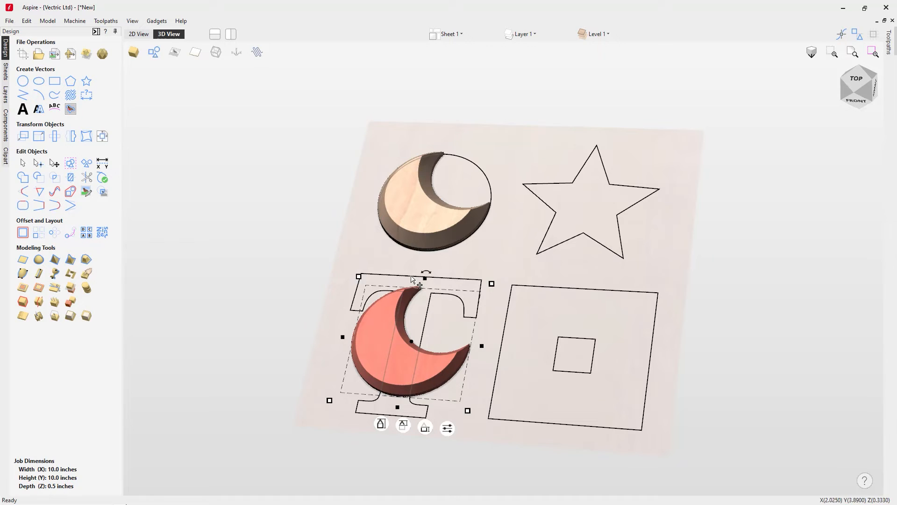
pyautogui.moveTo(482, 346); pyautogui.dragTo(563, 358)
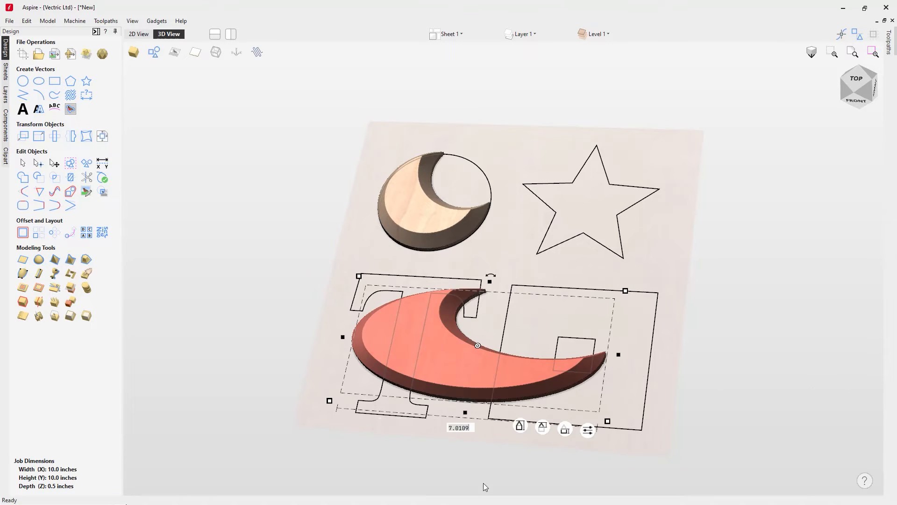
pyautogui.doubleClick(473, 377)
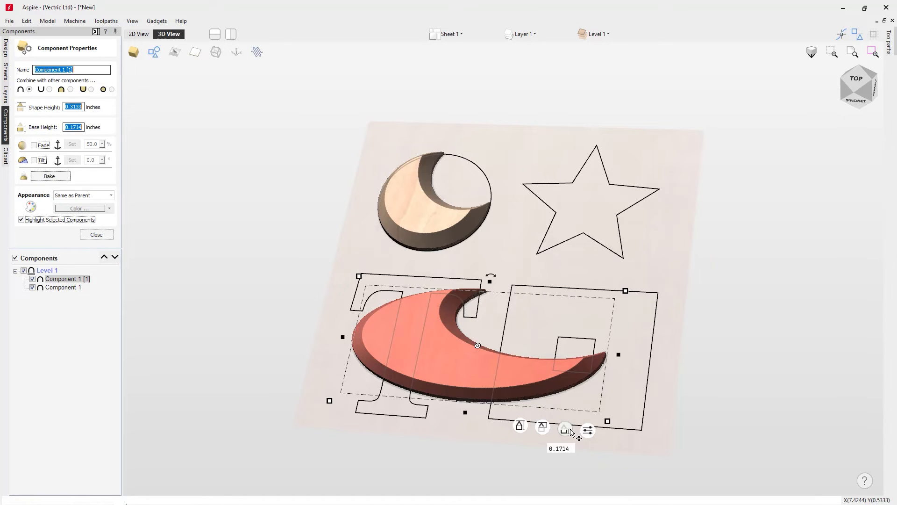
# Step: Undo the stretching of the copied crescent and delete the copy
pyautogui.hotkey('ctrl', 'z')
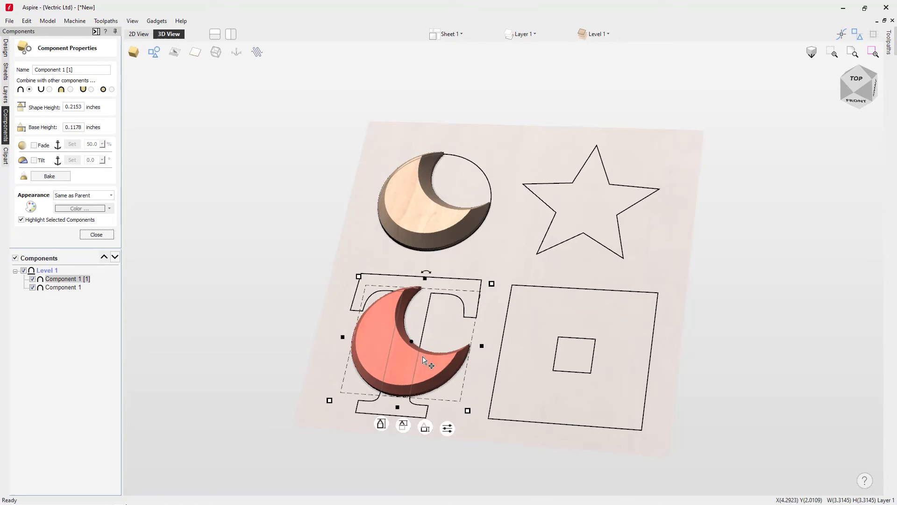
pyautogui.click(97, 235)
pyautogui.moveTo(388, 353); pyautogui.dragTo(471, 356)
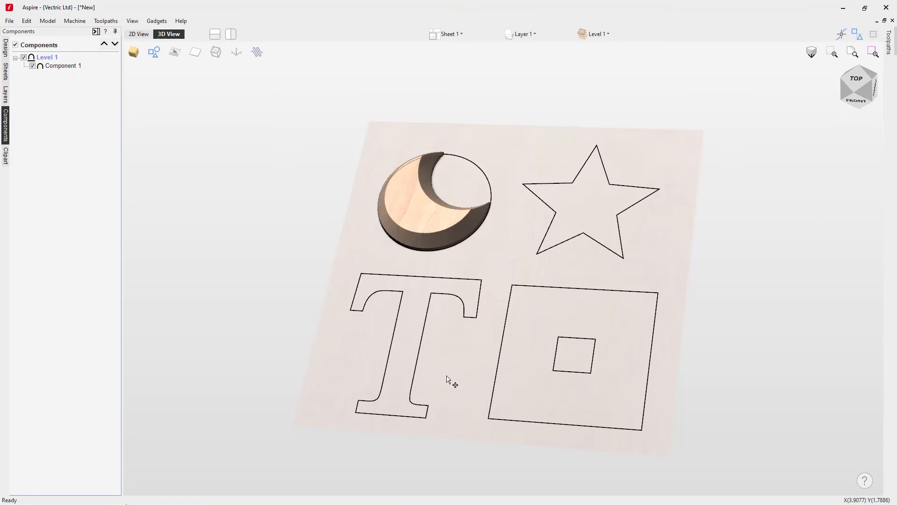
# Step: Create an angled shape from the star vector with a 35° profile and preserved internal corners
pyautogui.click(841, 95)
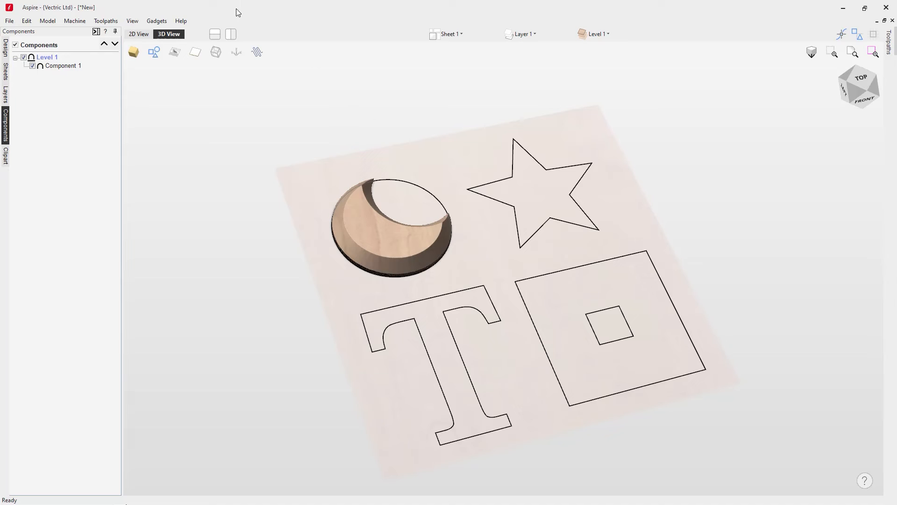
pyautogui.click(6, 48)
pyautogui.click(55, 263)
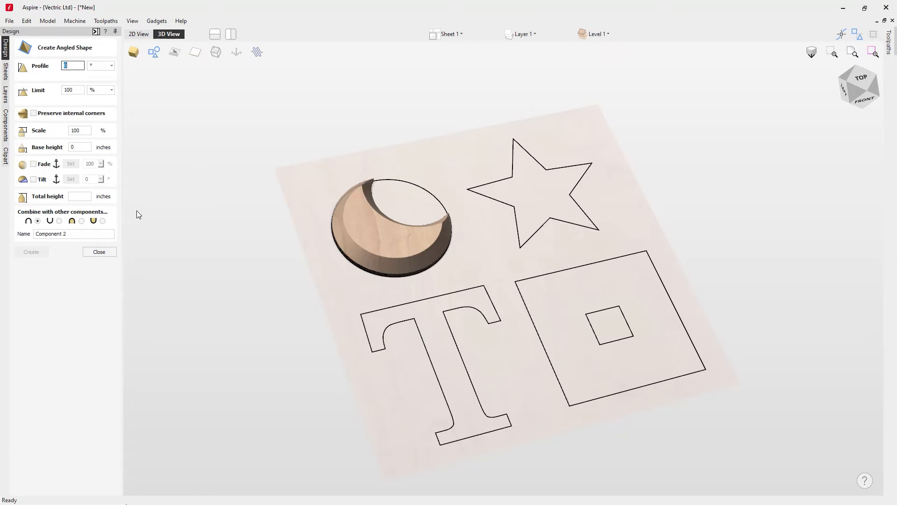
pyautogui.click(562, 171)
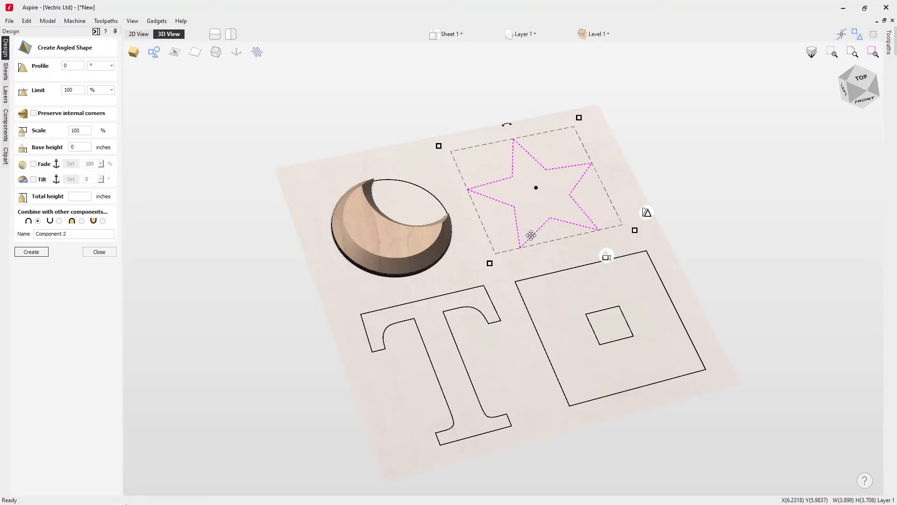
pyautogui.moveTo(644, 211)
pyautogui.moveTo(644, 187); pyautogui.dragTo(639, 158)
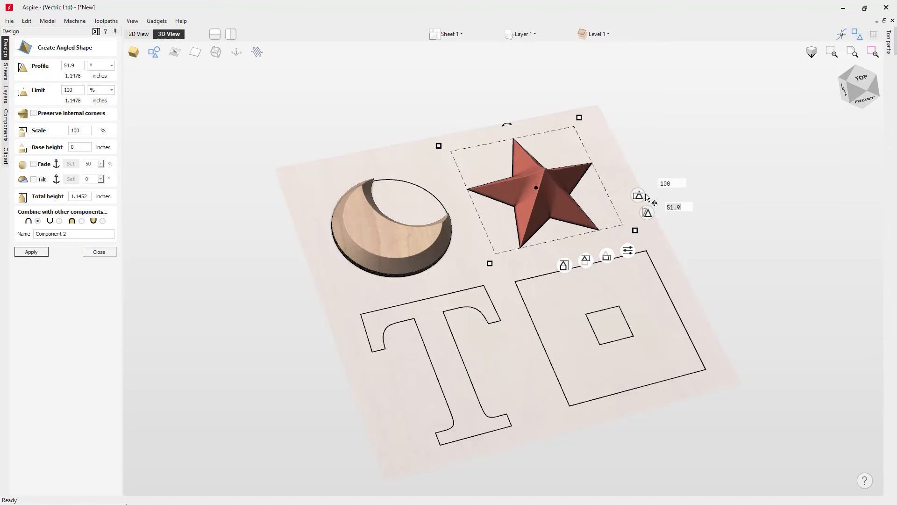
pyautogui.moveTo(647, 217); pyautogui.dragTo(645, 233)
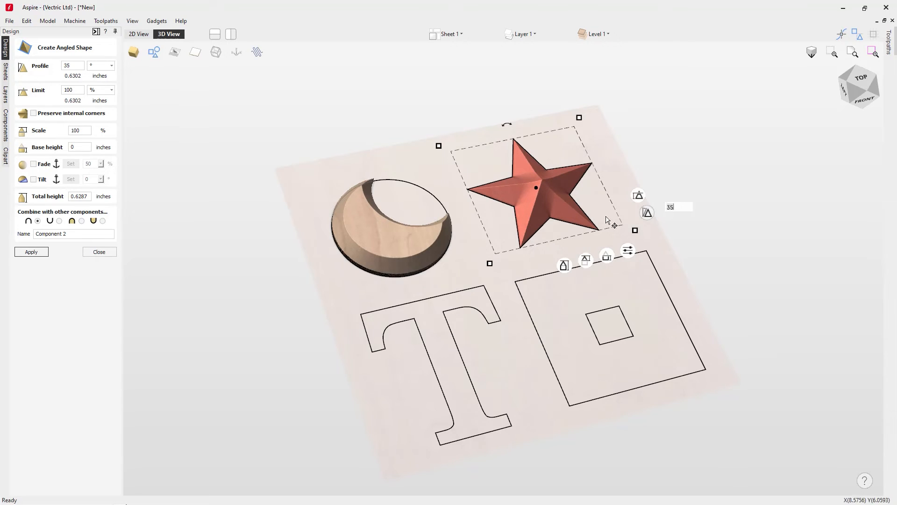
pyautogui.click(33, 113)
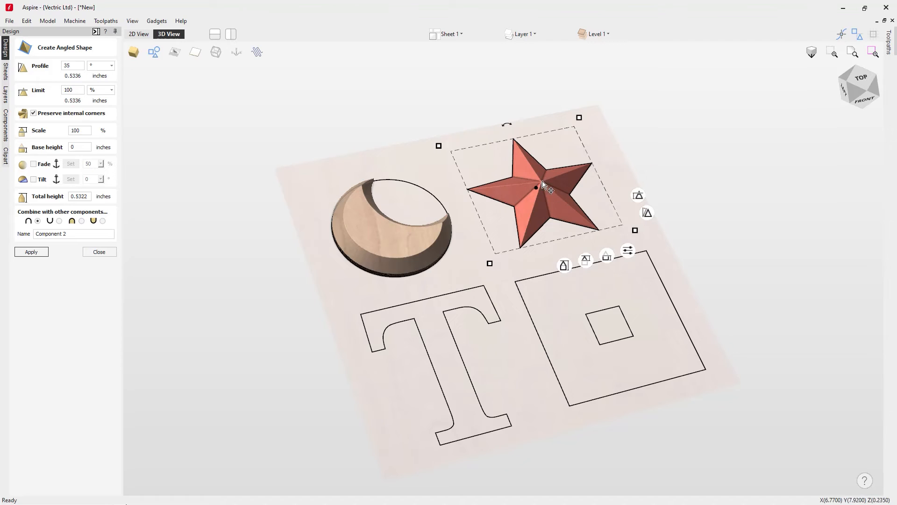
# Step: Create an angled shape of about 25.7° from the letter T and toggle its internal corner preservation off and on
pyautogui.click(445, 318)
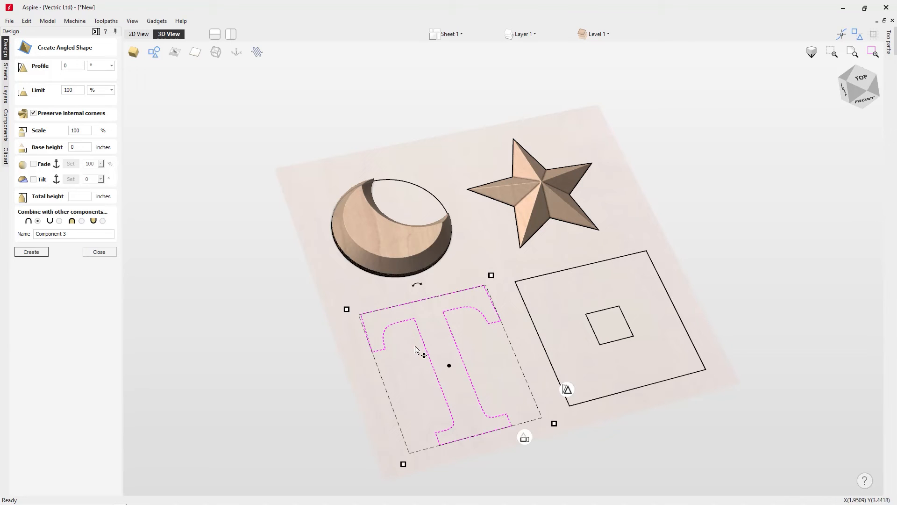
pyautogui.moveTo(567, 389)
pyautogui.moveTo(567, 379); pyautogui.dragTo(564, 362)
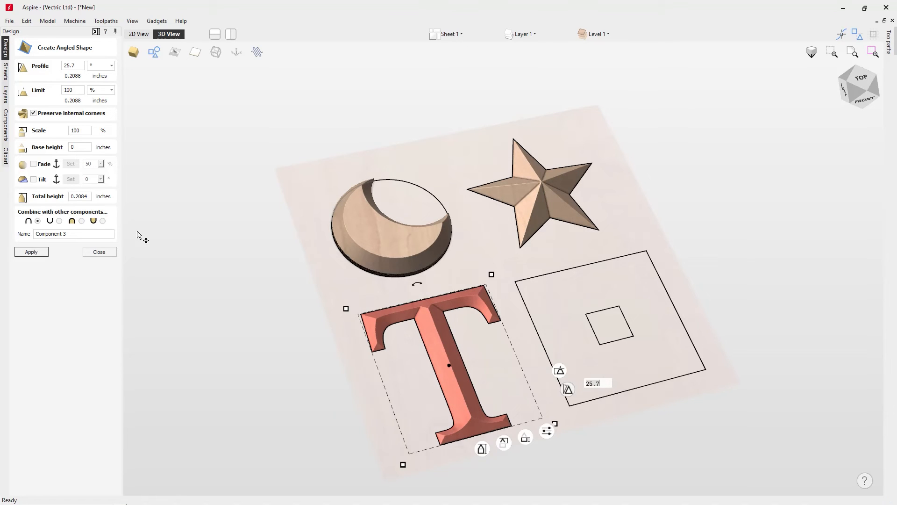
pyautogui.click(35, 113)
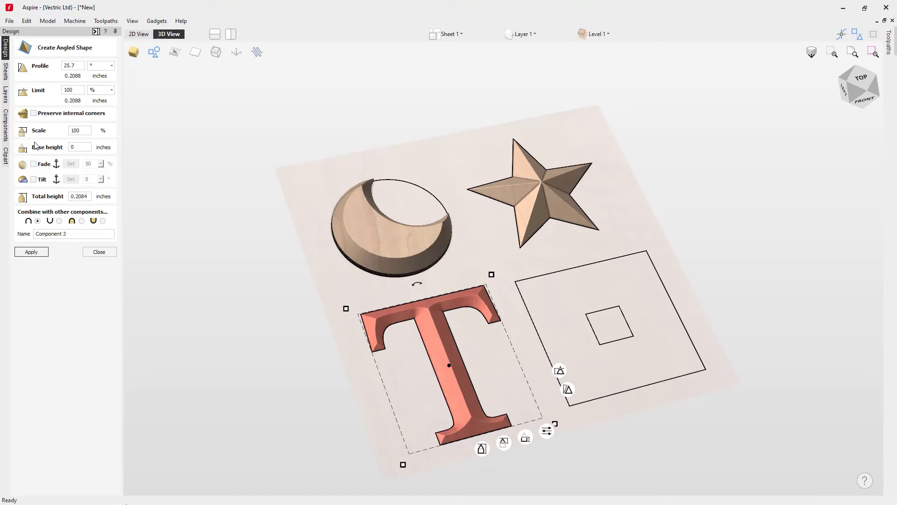
# Step: Steepen the letter T's profile to about 31.5° and flatten it with a height limit of about 35.4%
pyautogui.click(569, 387)
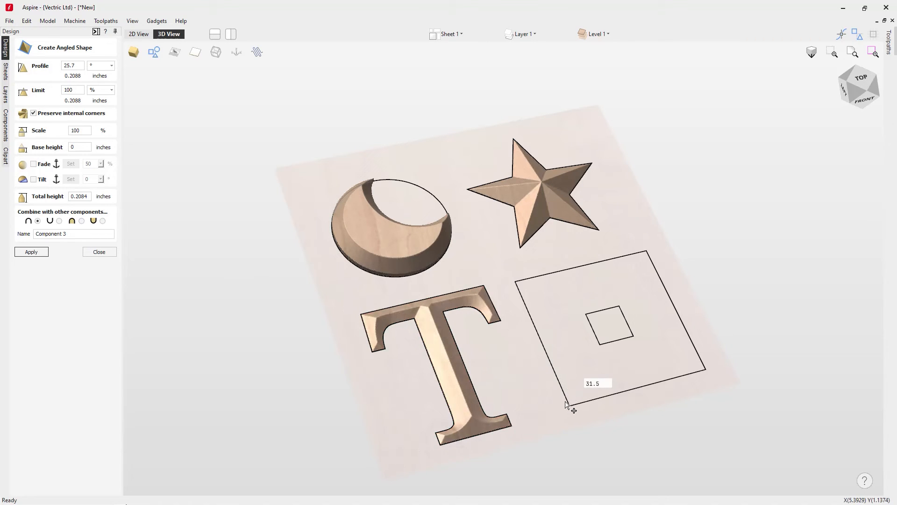
pyautogui.moveTo(563, 373)
pyautogui.moveTo(562, 369); pyautogui.dragTo(557, 372)
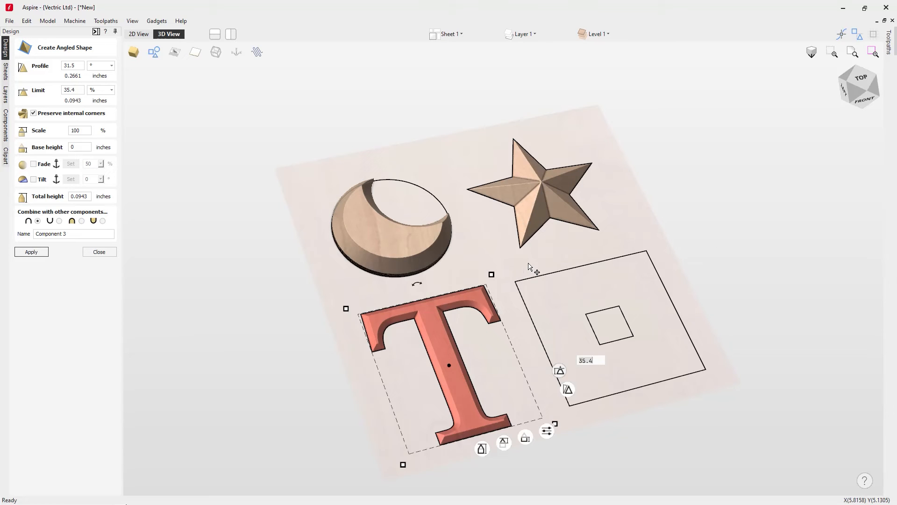
pyautogui.click(550, 261)
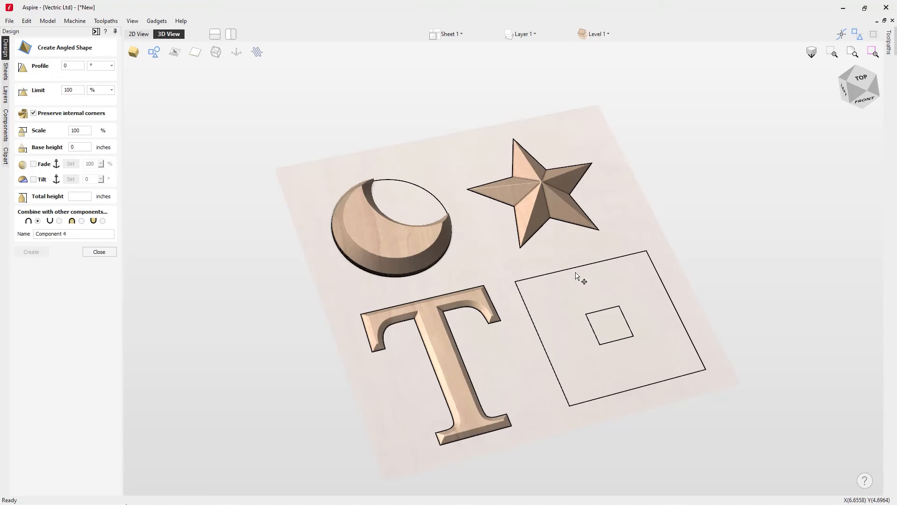
# Step: Create an angled shape from the two nested square vectors with a profile of about 27.6°
pyautogui.click(565, 272)
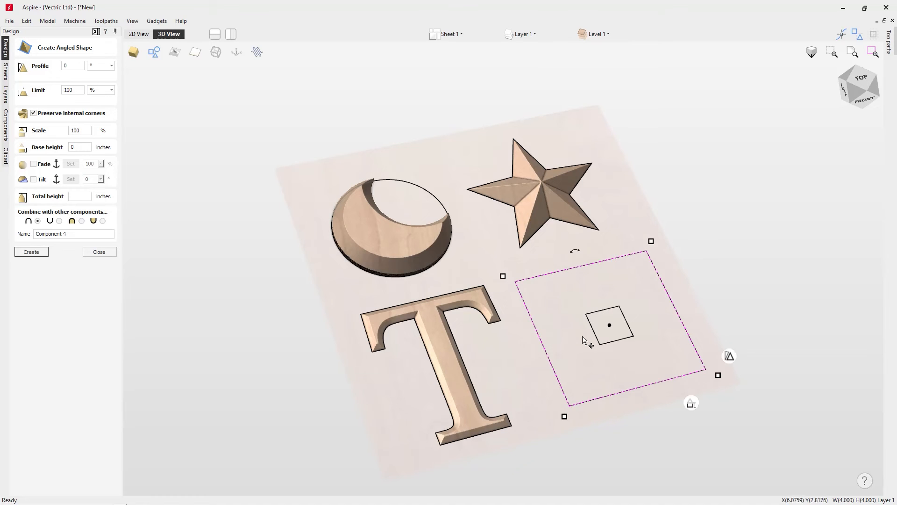
pyautogui.keyDown('shift'); pyautogui.click(595, 312); pyautogui.keyUp('shift')
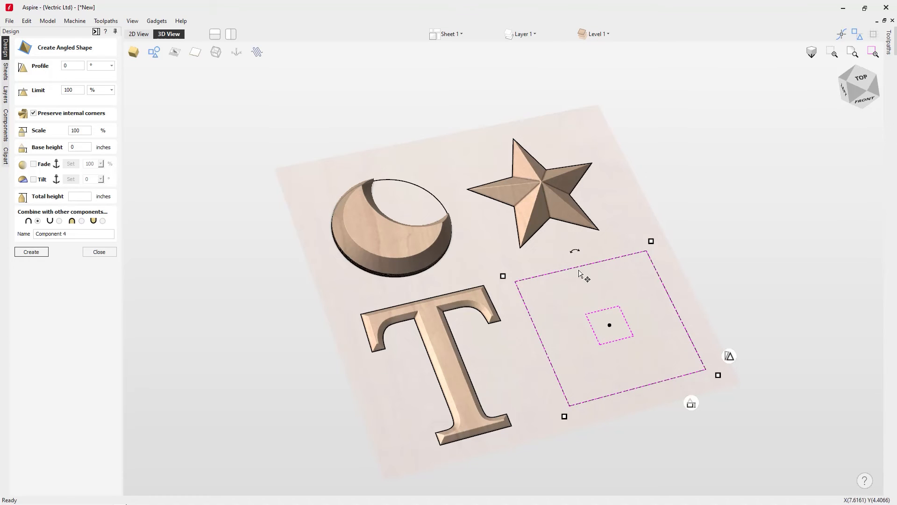
pyautogui.moveTo(729, 354)
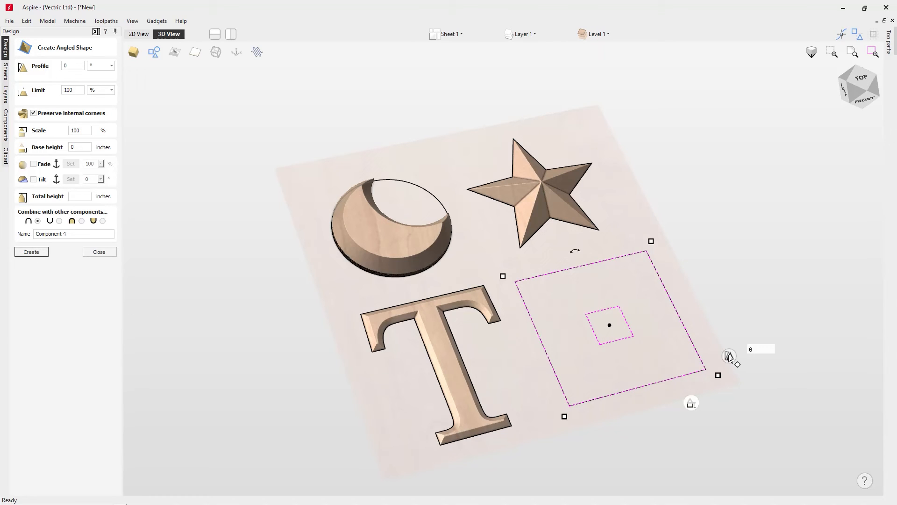
pyautogui.moveTo(729, 355); pyautogui.dragTo(731, 327)
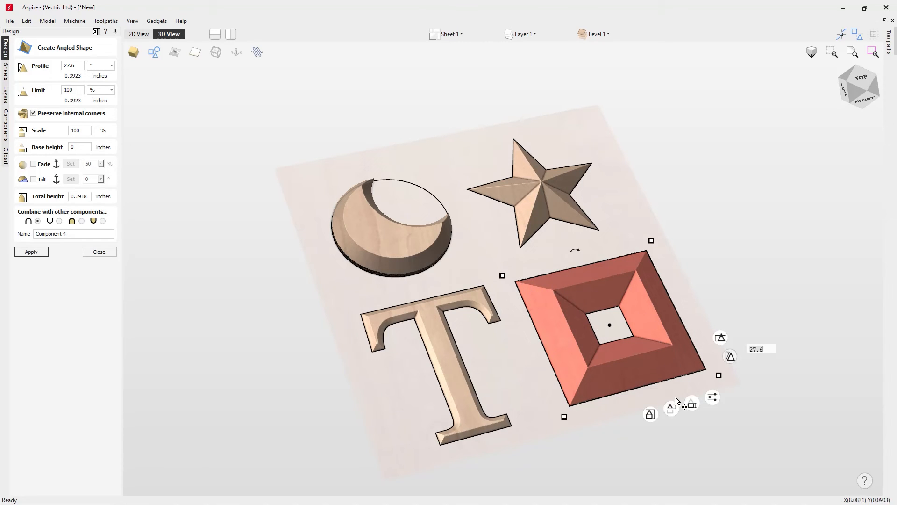
# Step: Enable a 50% fade on the nested square component, anchored horizontally from beyond its left side to beyond its right side
pyautogui.moveTo(695, 387); pyautogui.dragTo(701, 355)
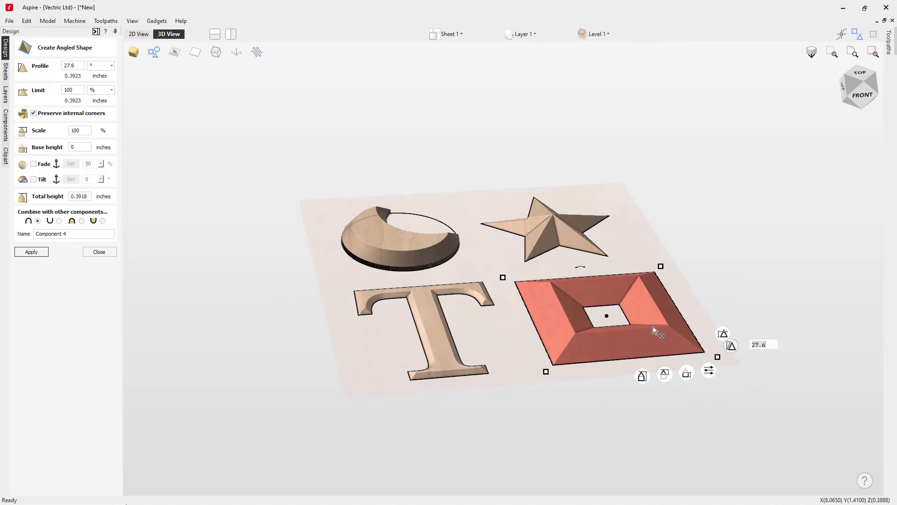
pyautogui.click(709, 372)
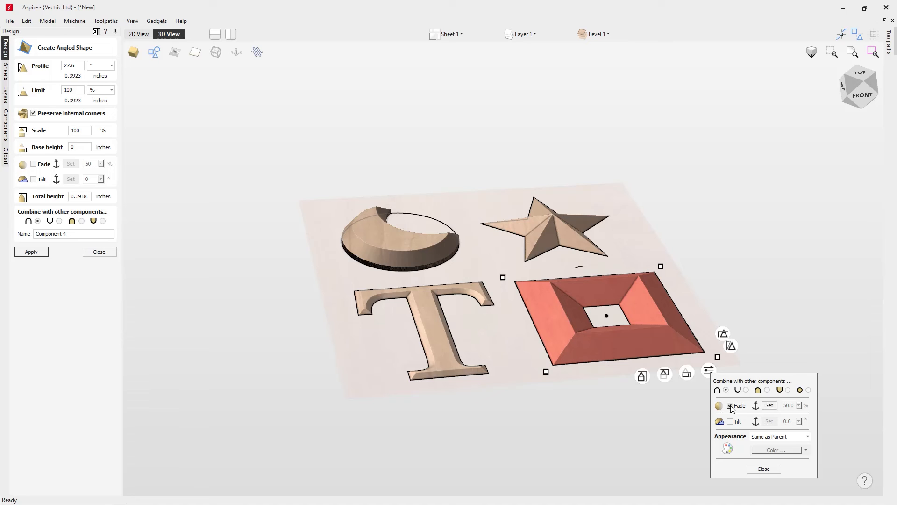
pyautogui.click(860, 75)
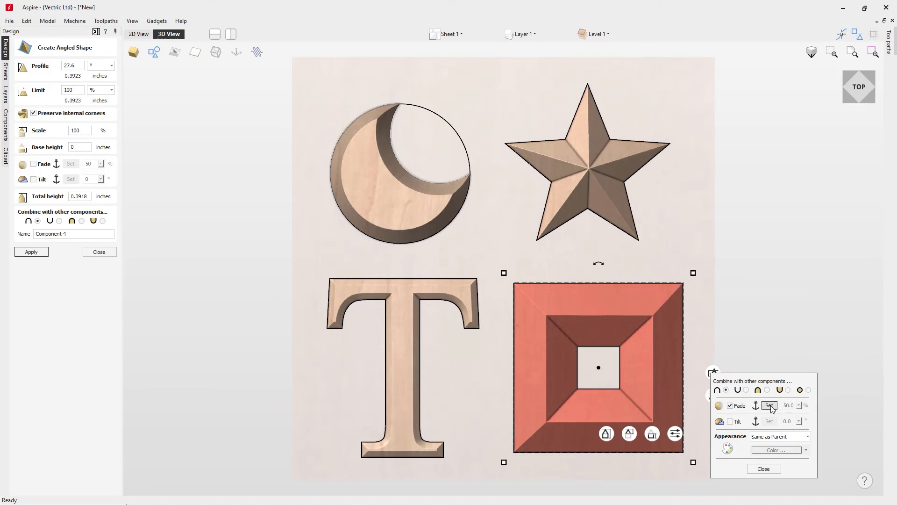
pyautogui.click(769, 406)
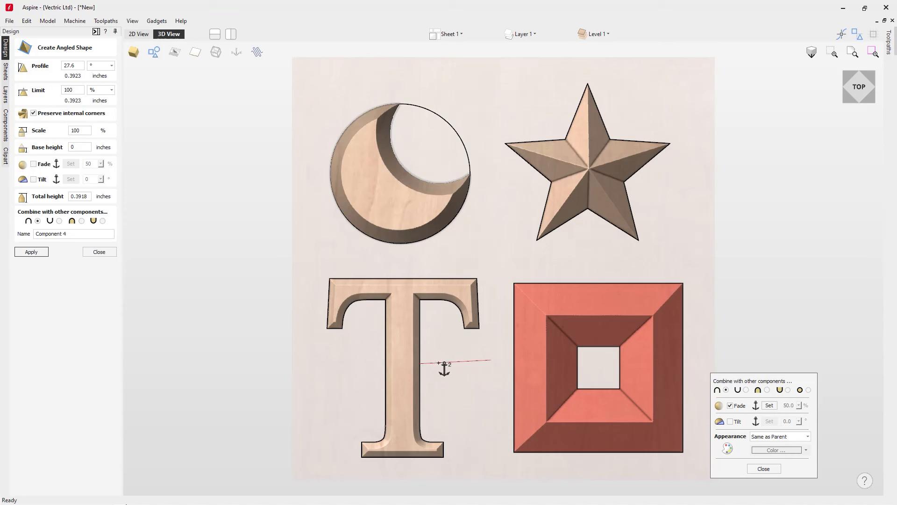
pyautogui.click(703, 359)
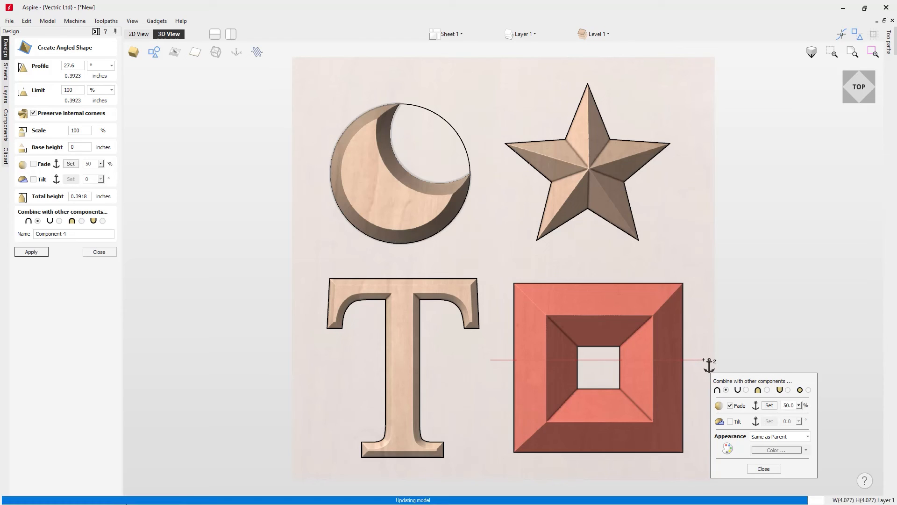
# Step: Reduce the nested square component's fade to 0% and disable fading, checking the shape from the front
pyautogui.click(853, 99)
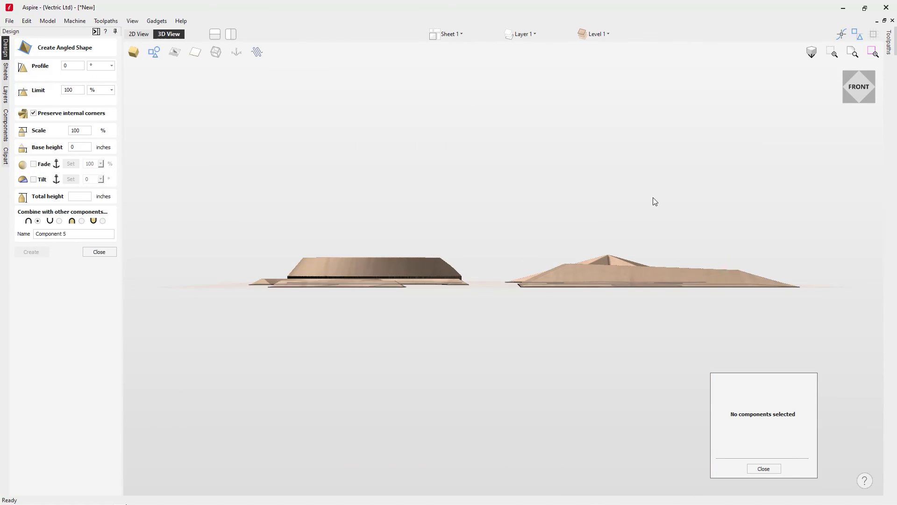
pyautogui.click(682, 277)
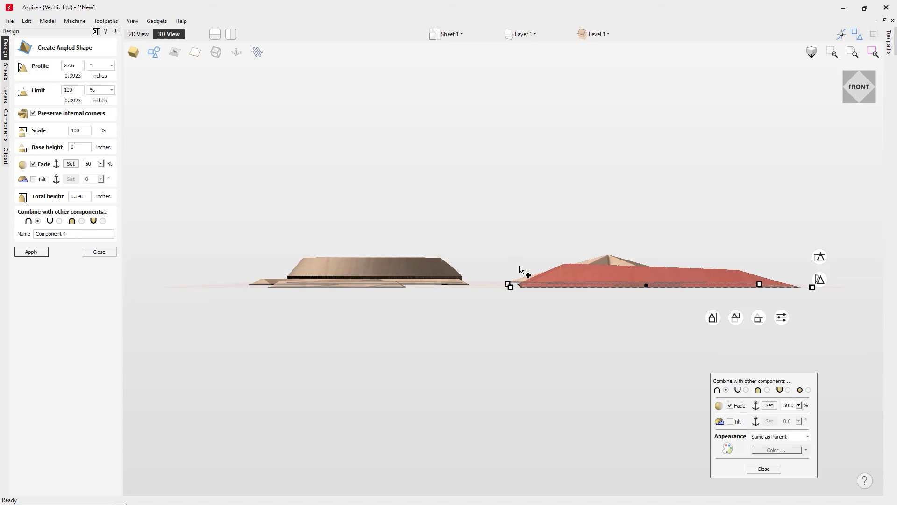
pyautogui.click(799, 405)
pyautogui.moveTo(806, 420); pyautogui.dragTo(776, 420)
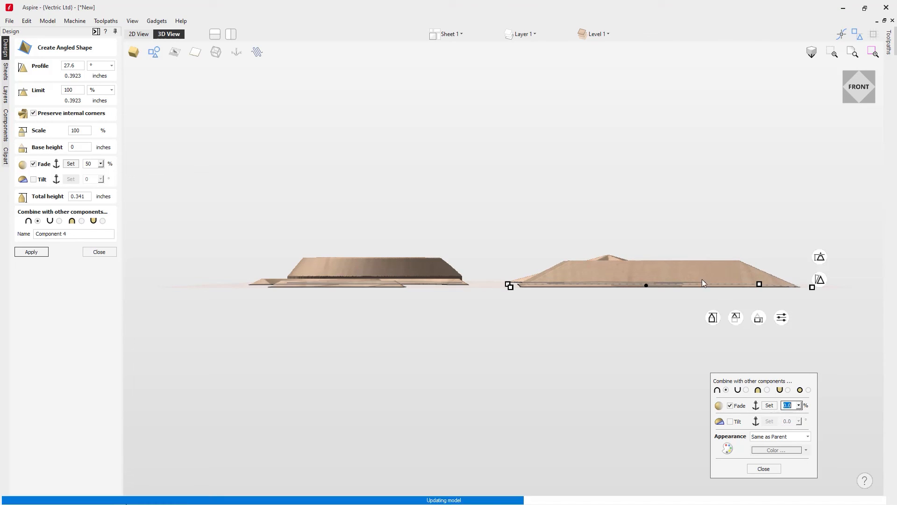
pyautogui.click(731, 406)
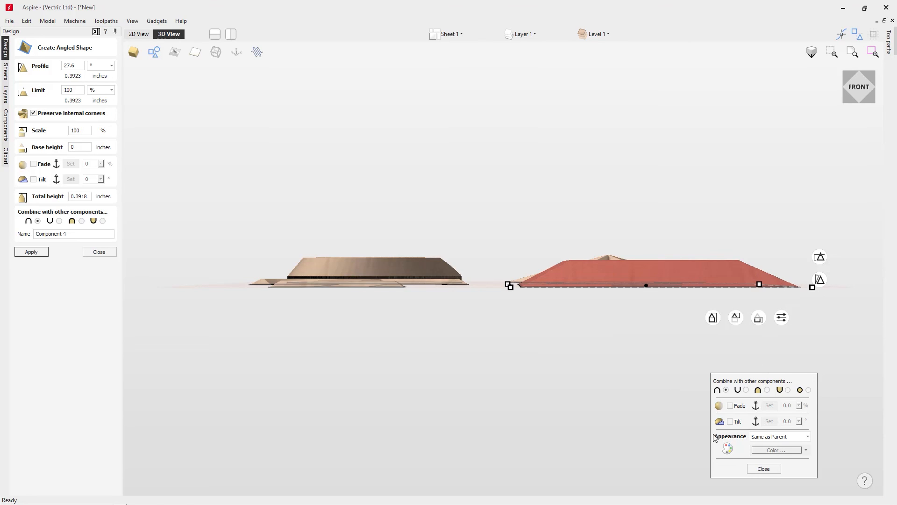
# Step: Enable tilt on the nested square component and anchor its direction horizontally from the left side to the right side
pyautogui.click(863, 94)
pyautogui.click(863, 79)
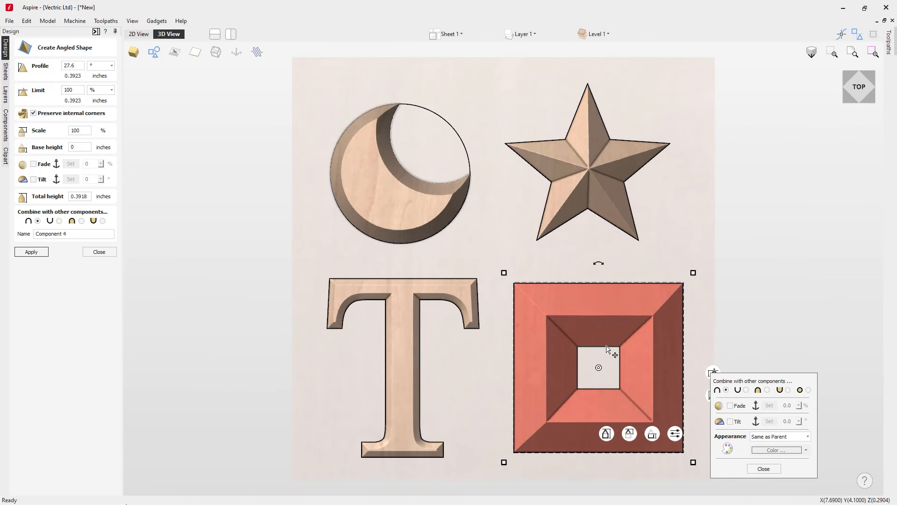
pyautogui.click(730, 421)
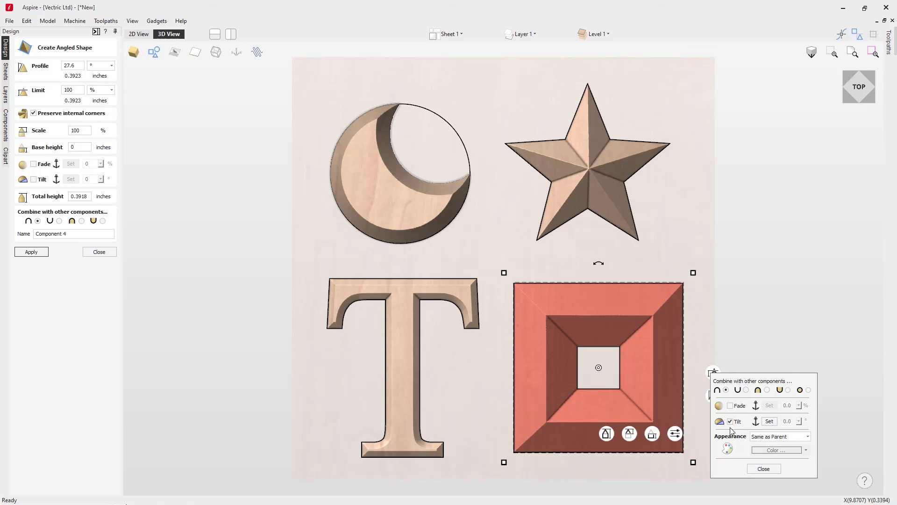
pyautogui.click(769, 421)
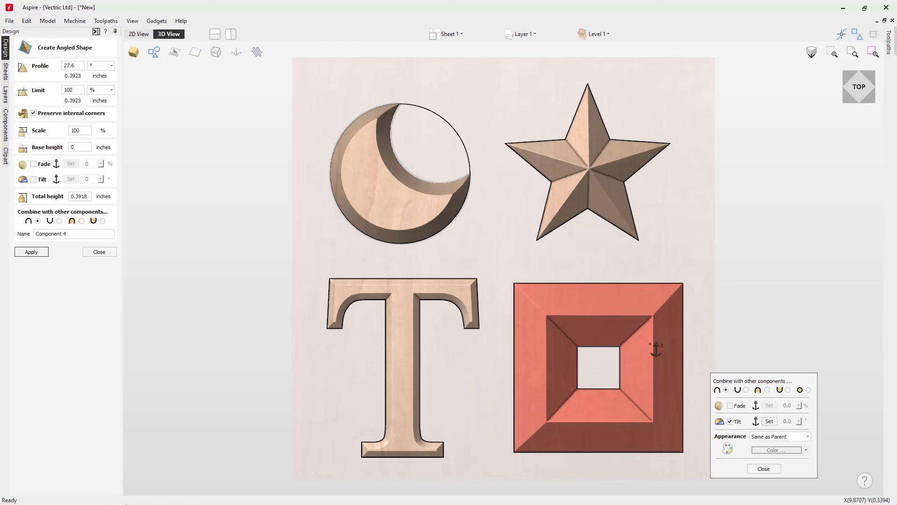
pyautogui.click(491, 359)
pyautogui.click(703, 360)
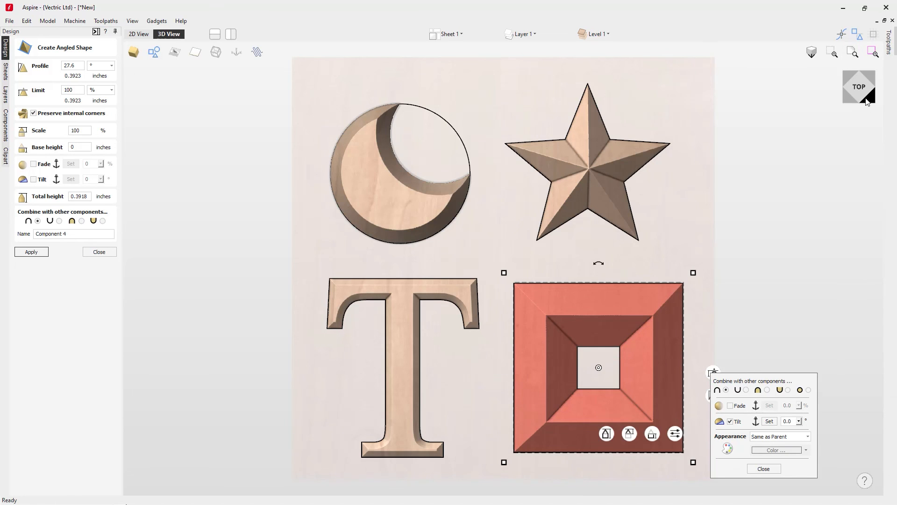
# Step: Tilt the nested square component by about 11.8° and lower the tilt to about 3.8°, viewed from the front
pyautogui.click(861, 97)
pyautogui.click(861, 99)
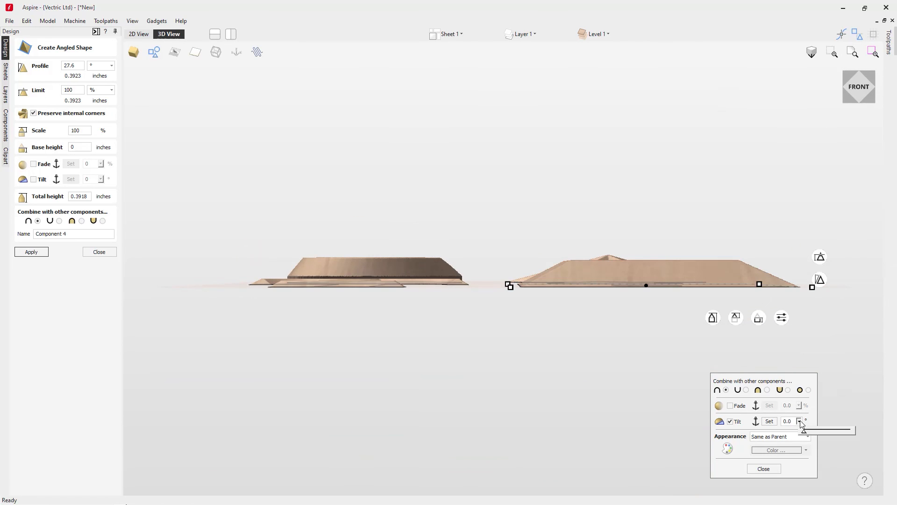
pyautogui.moveTo(805, 434); pyautogui.dragTo(836, 432)
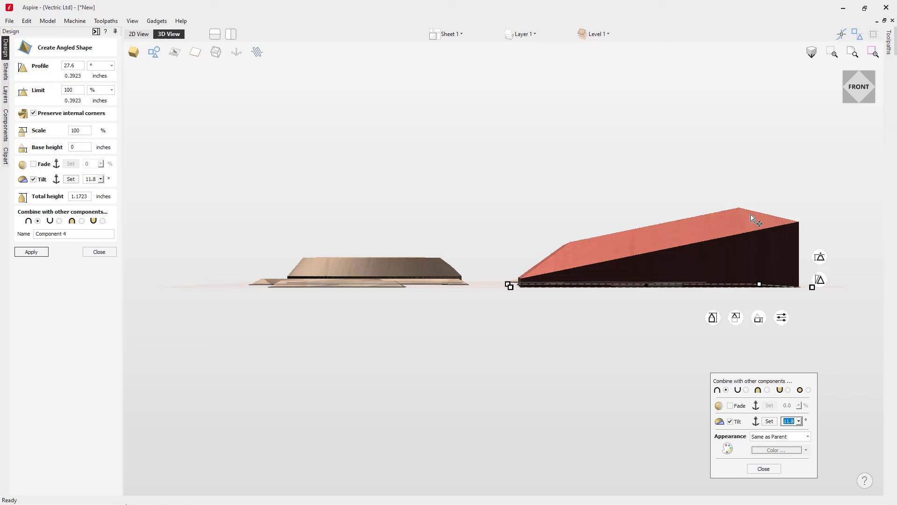
pyautogui.click(799, 421)
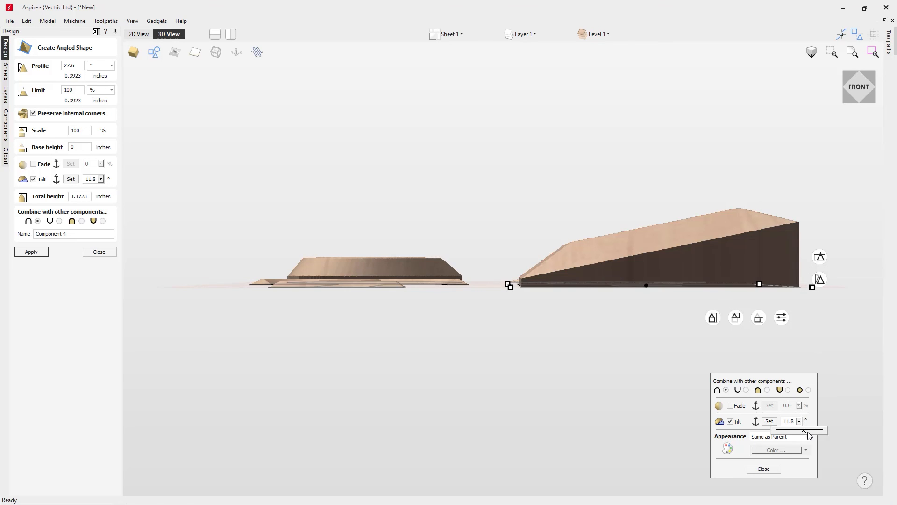
pyautogui.moveTo(805, 434); pyautogui.dragTo(785, 435)
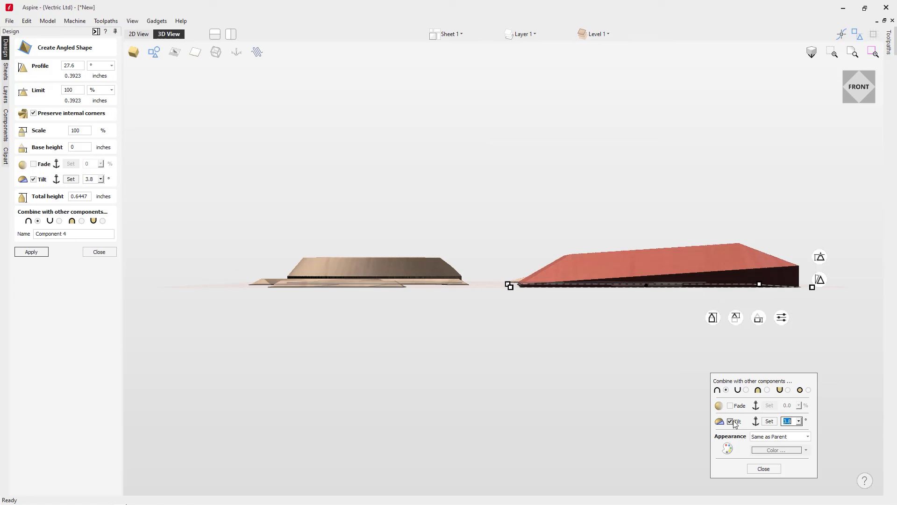
# Step: Disable the nested square component's tilt, close its properties and return to the isometric view
pyautogui.click(730, 422)
pyautogui.click(766, 469)
pyautogui.moveTo(863, 88); pyautogui.dragTo(870, 106)
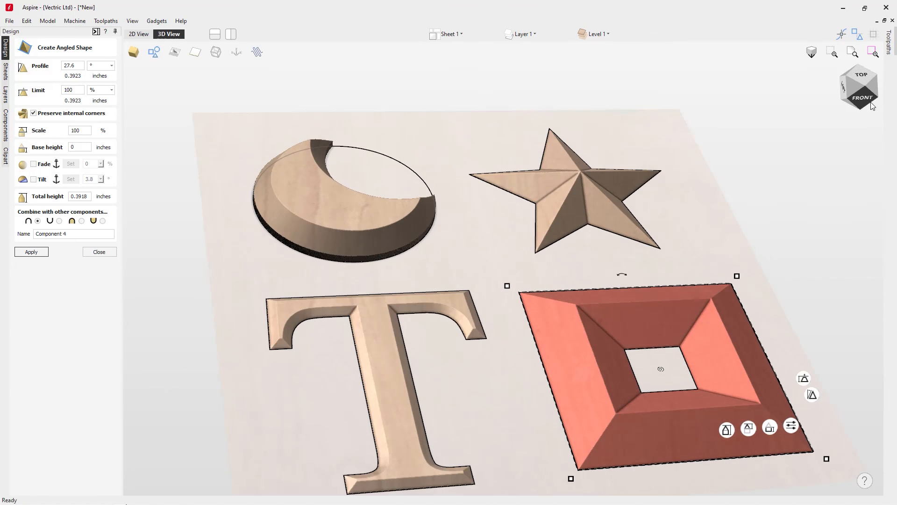
pyautogui.click(854, 88)
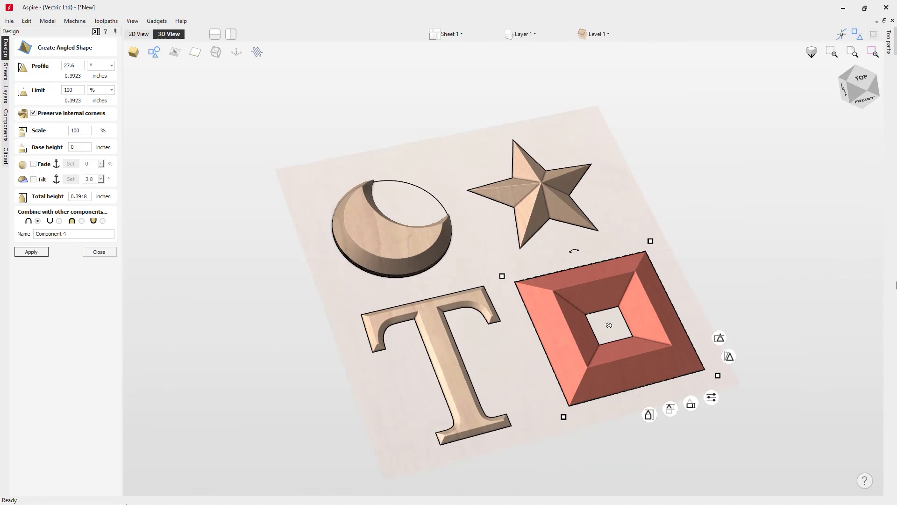